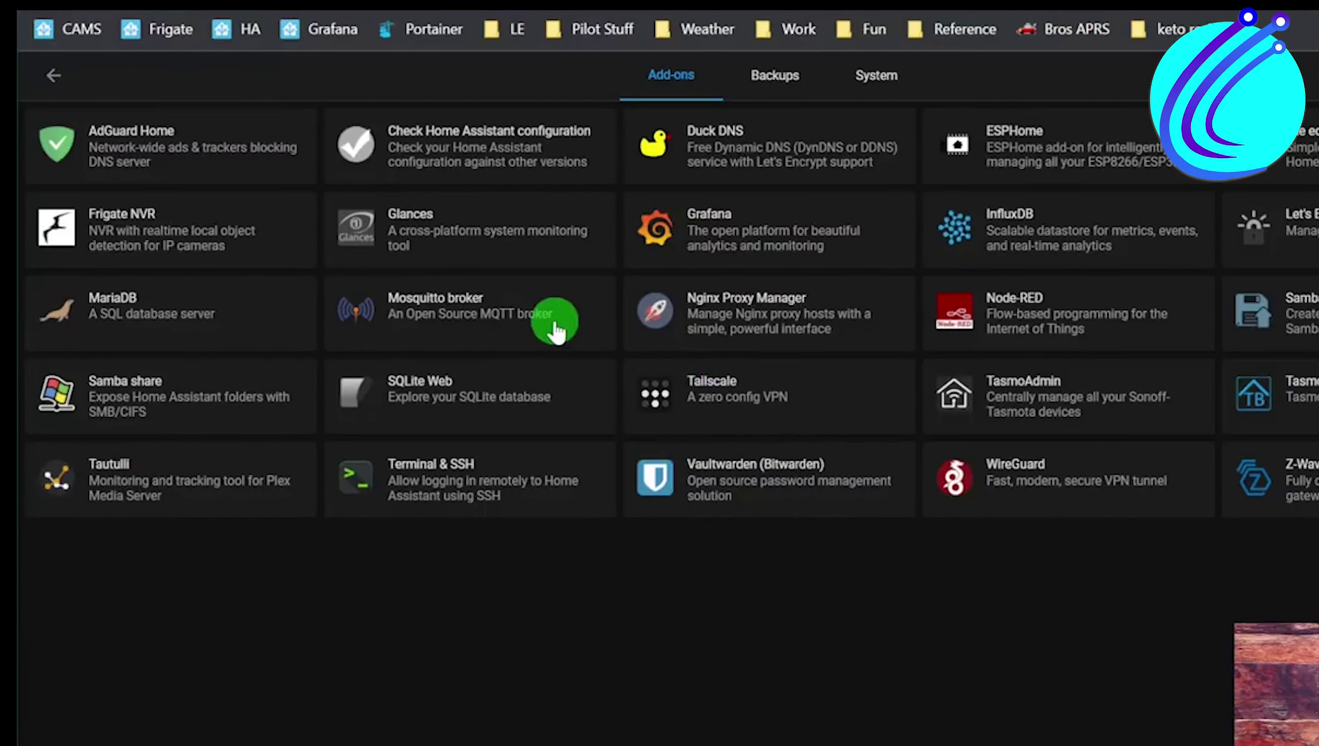
Open the Nginx Proxy Manager card from the Supervisor's installed add-ons list
click(743, 334)
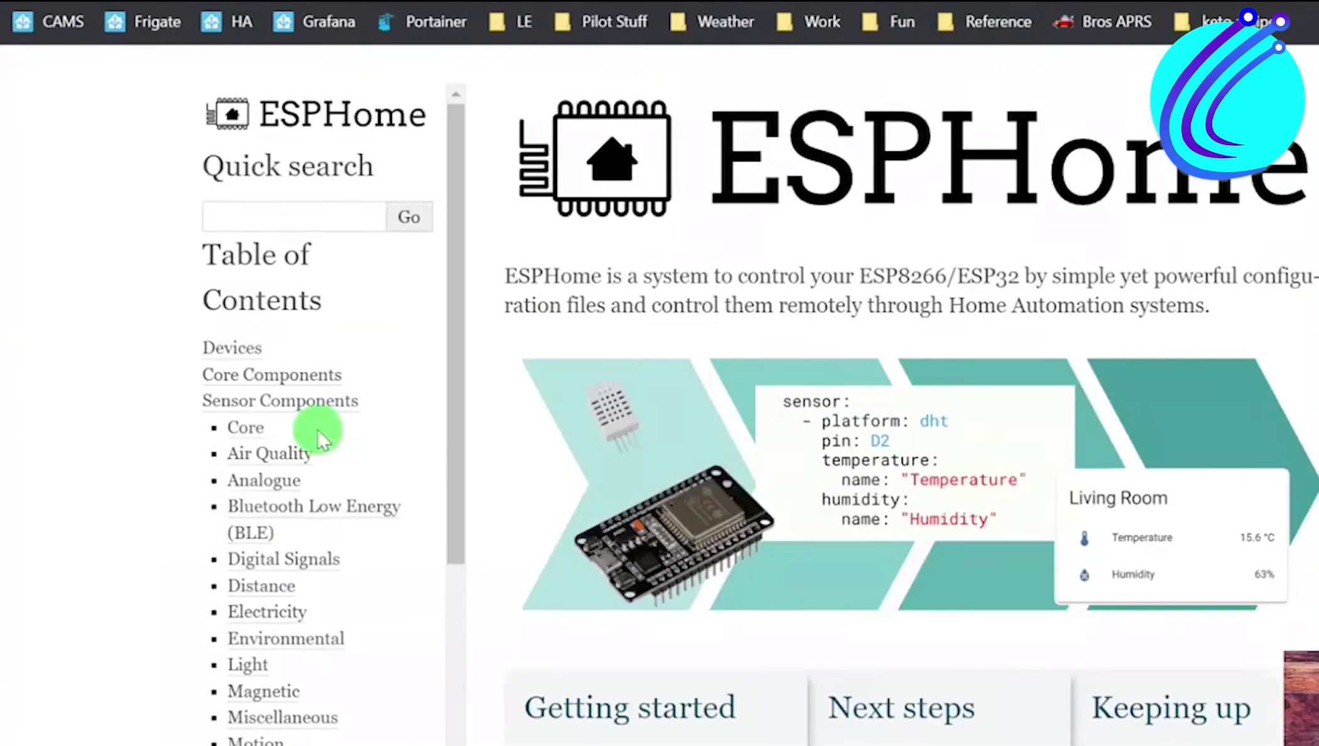
Scroll down the ESPHome dashboard to look over the device nodes
scroll(315, 430, down, 2)
scroll(642, 493, down, 15)
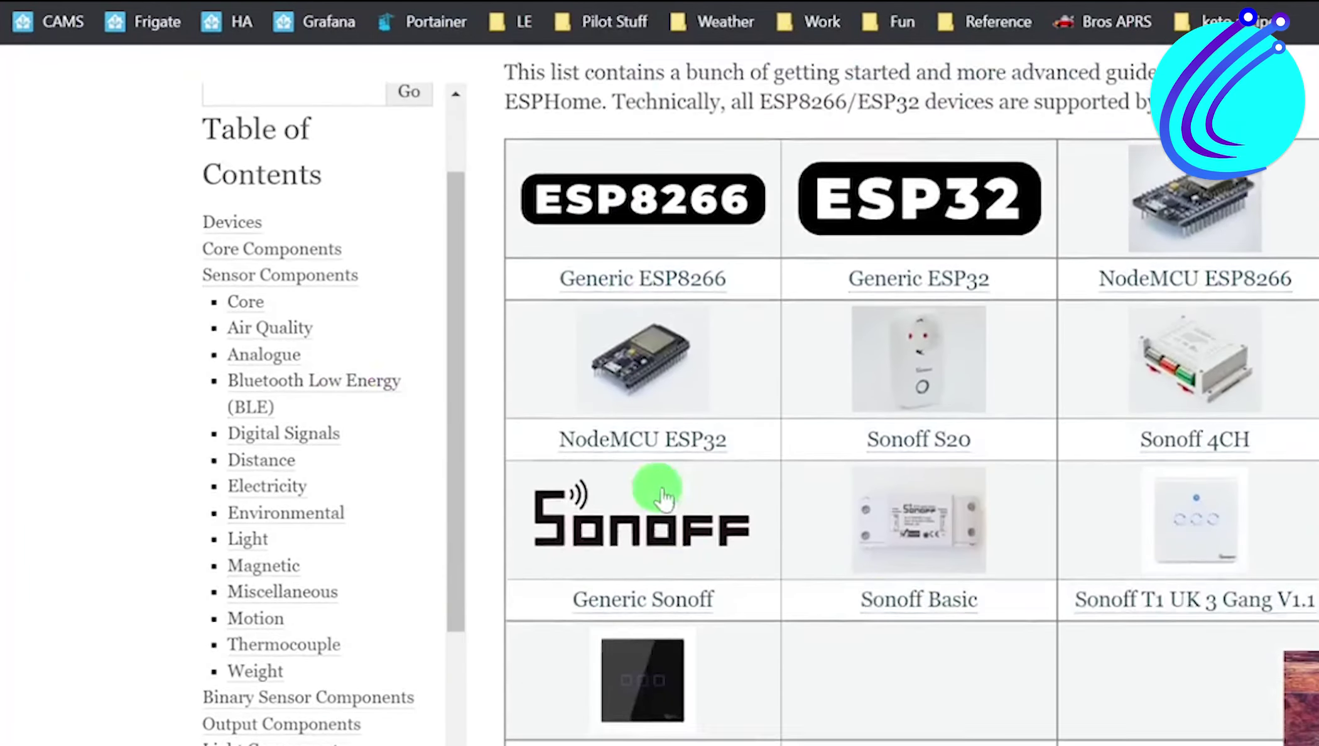
Scroll the ESPHome documentation past Devices and Core Components to Sensor Components
scroll(888, 544, down, 8)
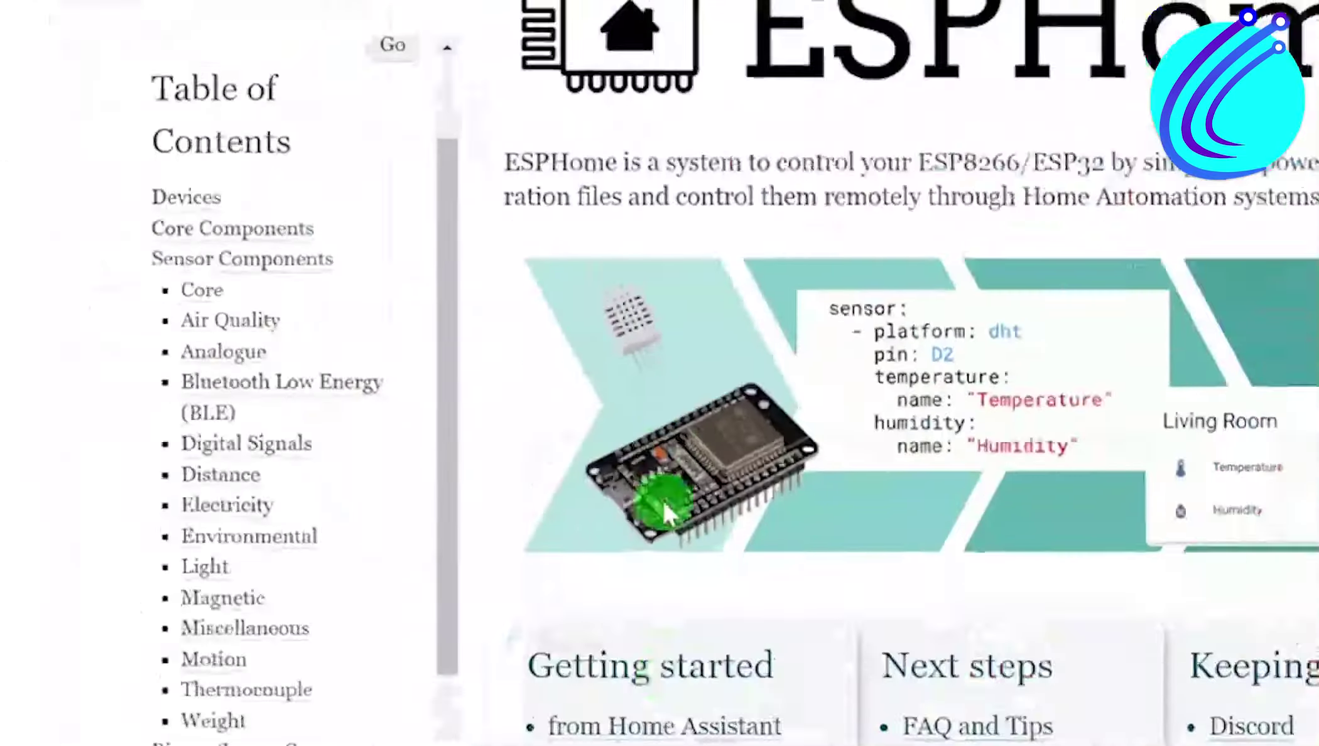
scroll(663, 482, down, 10)
scroll(911, 544, down, 12)
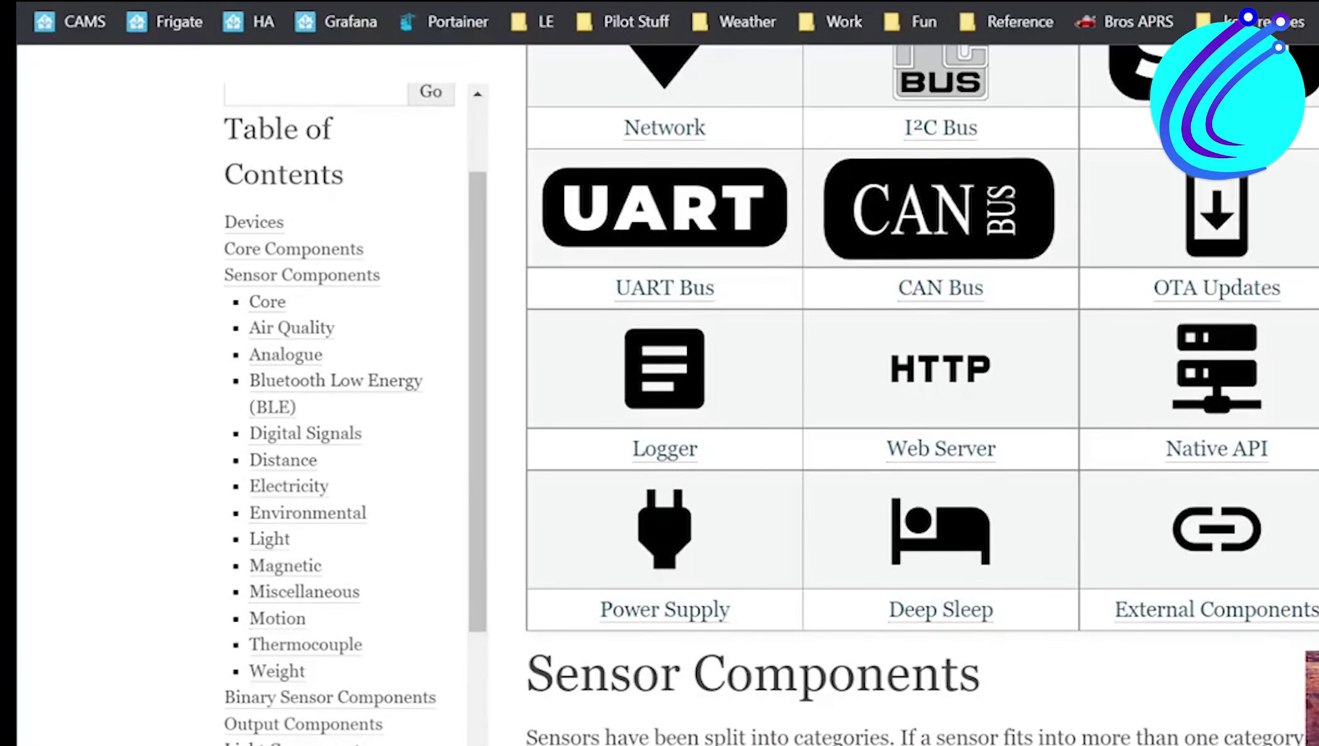
scroll(911, 543, down, 8)
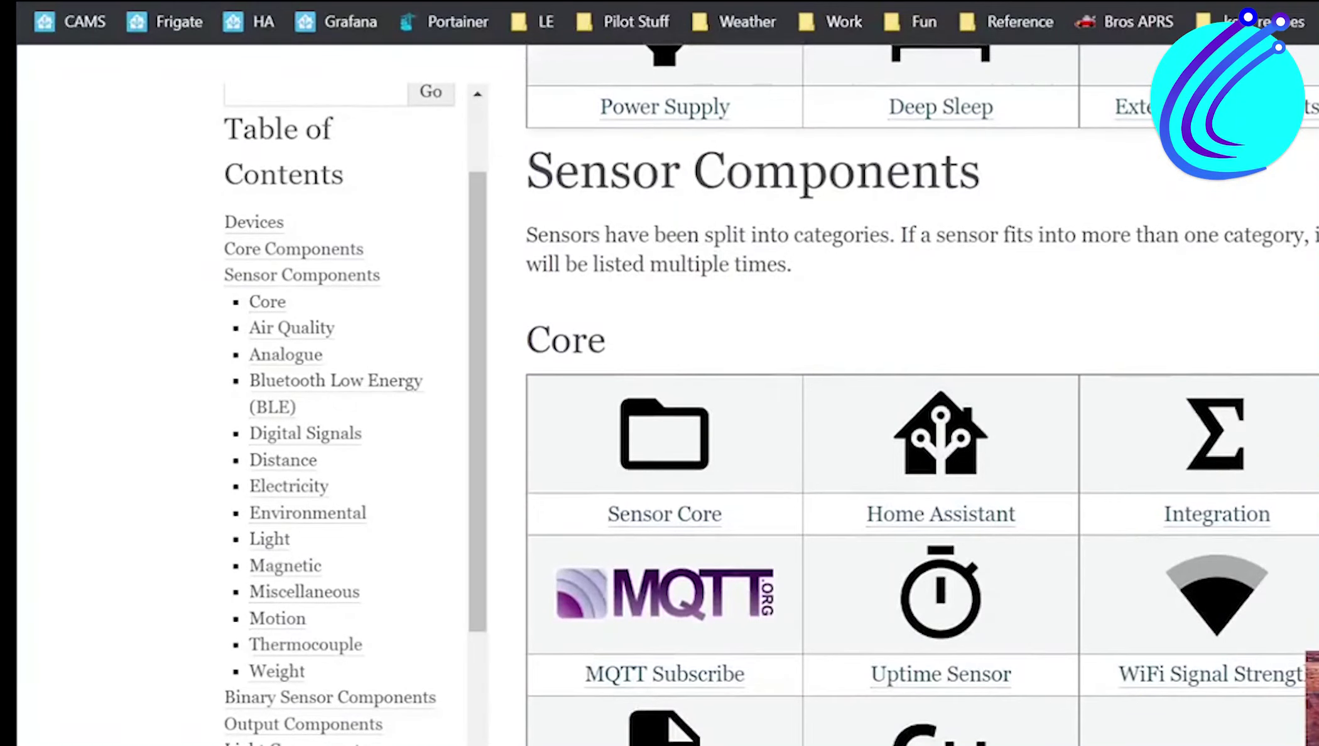
scroll(934, 483, down, 20)
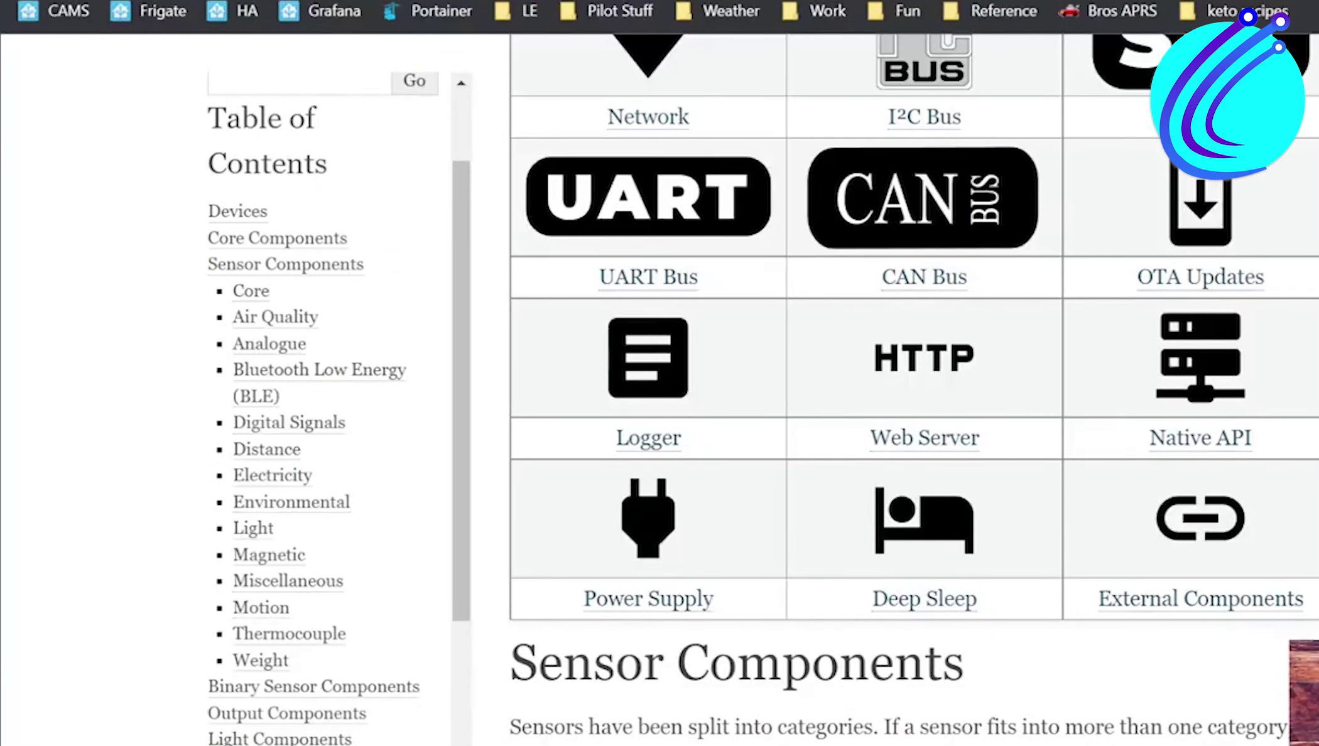
scroll(914, 388, down, 5)
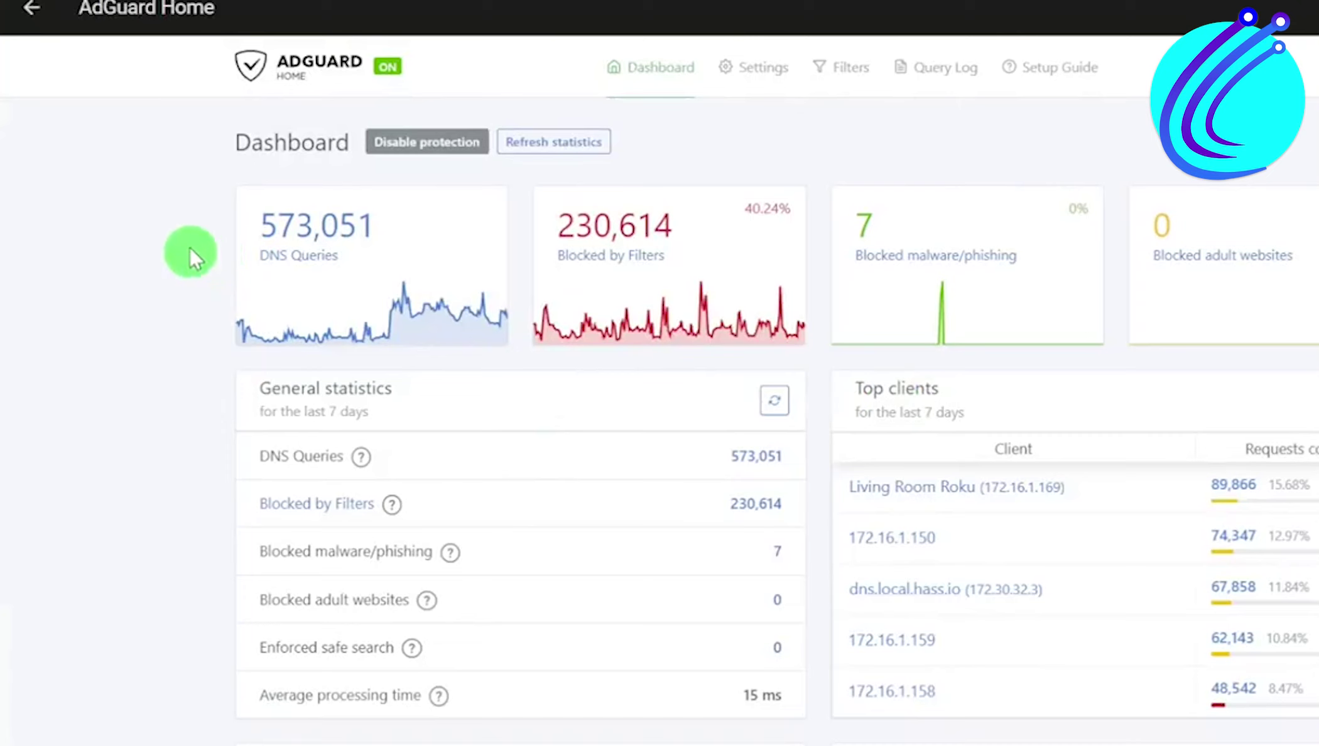
Scroll the AdGuard Home dashboard down to the domain tables and back up
scroll(217, 371, down, 2)
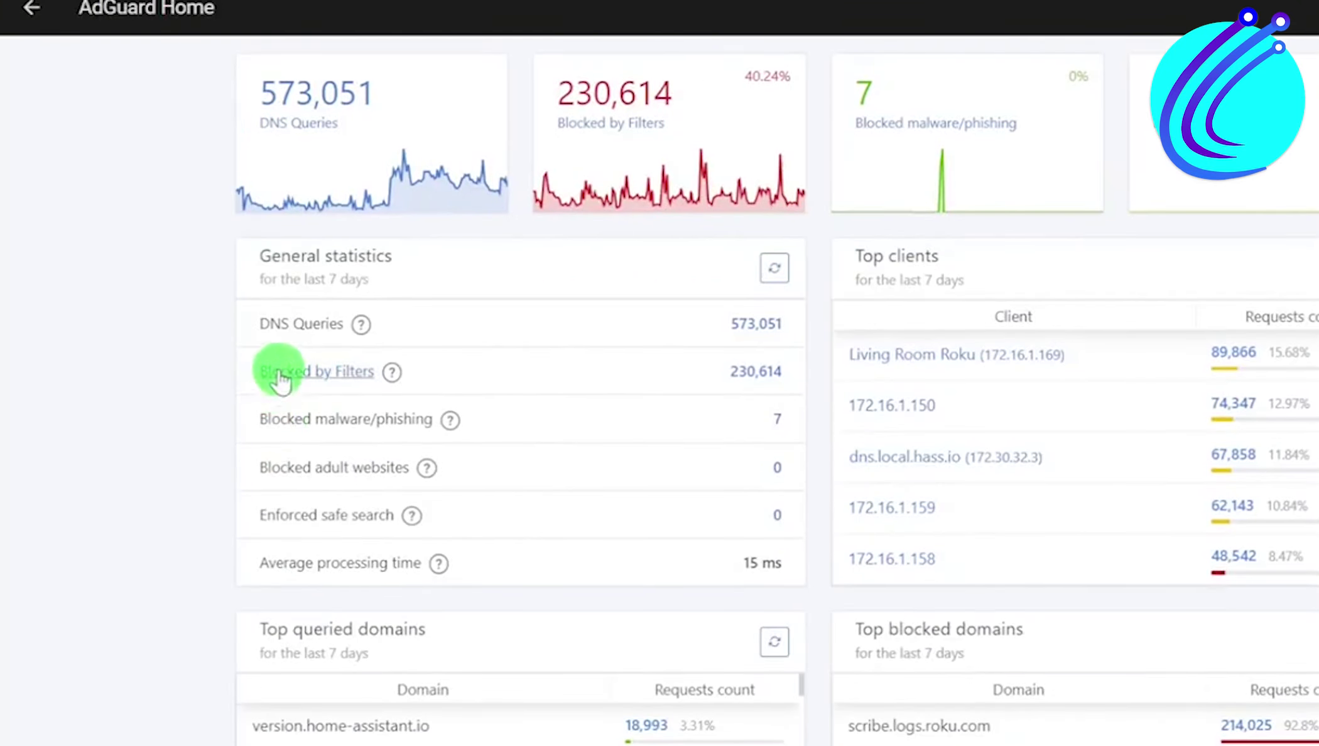
scroll(281, 379, up, 2)
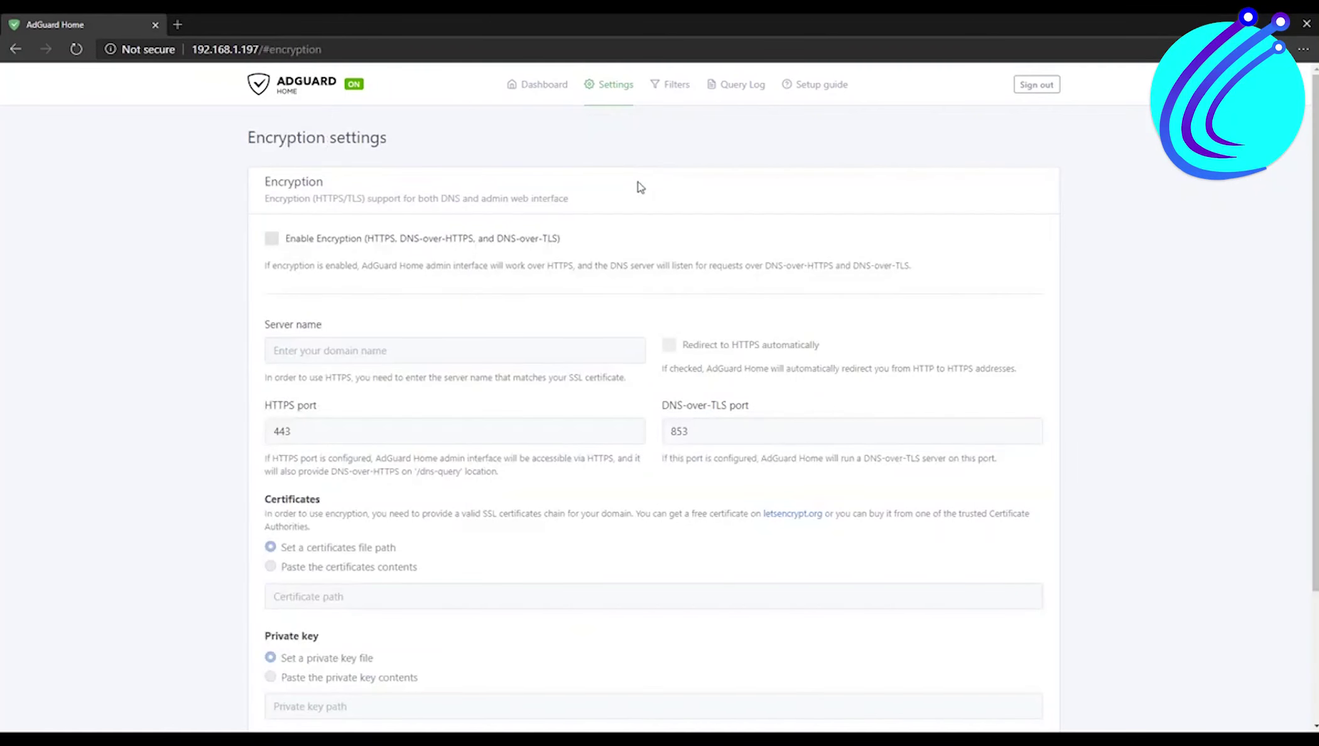
Open AdGuard Home's Client settings page from the Settings menu
scroll(640, 187, down, 3)
scroll(645, 191, up, 3)
click(624, 95)
click(638, 195)
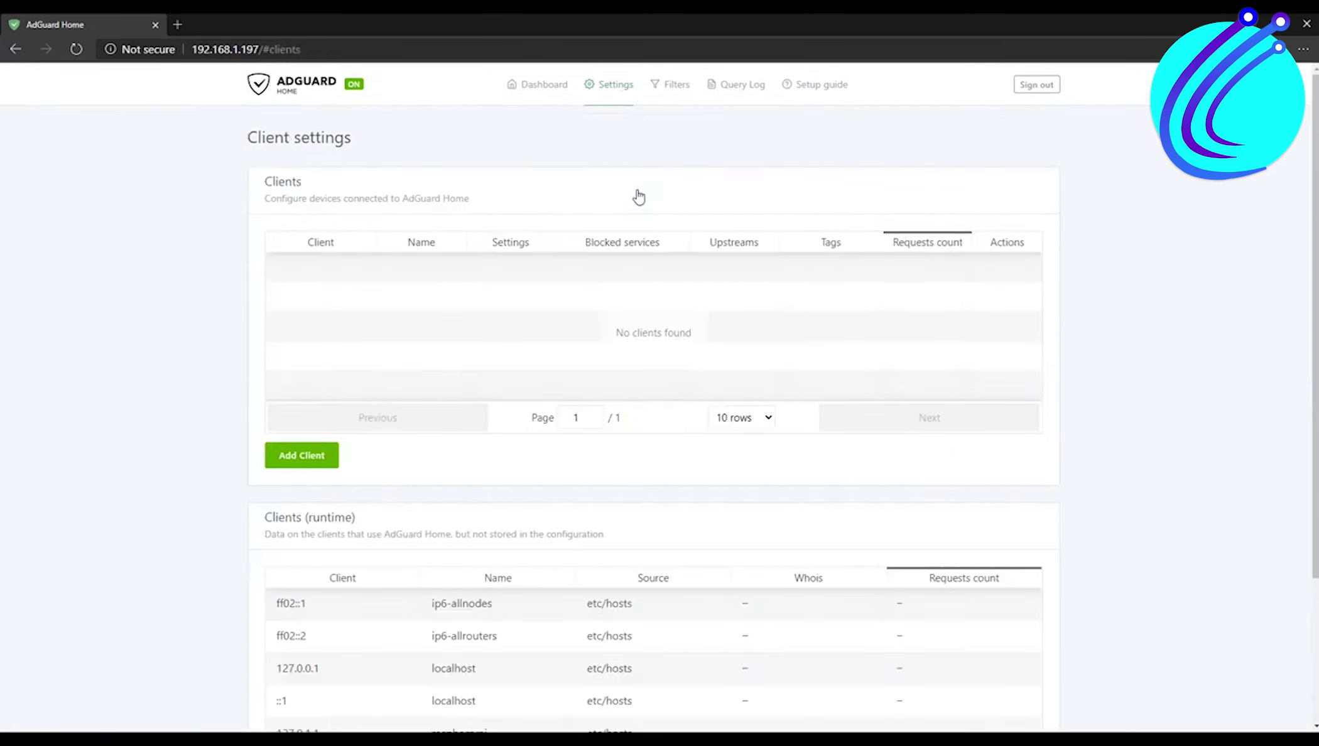
Look over the client list, then switch to the General settings page
scroll(638, 197, down, 5)
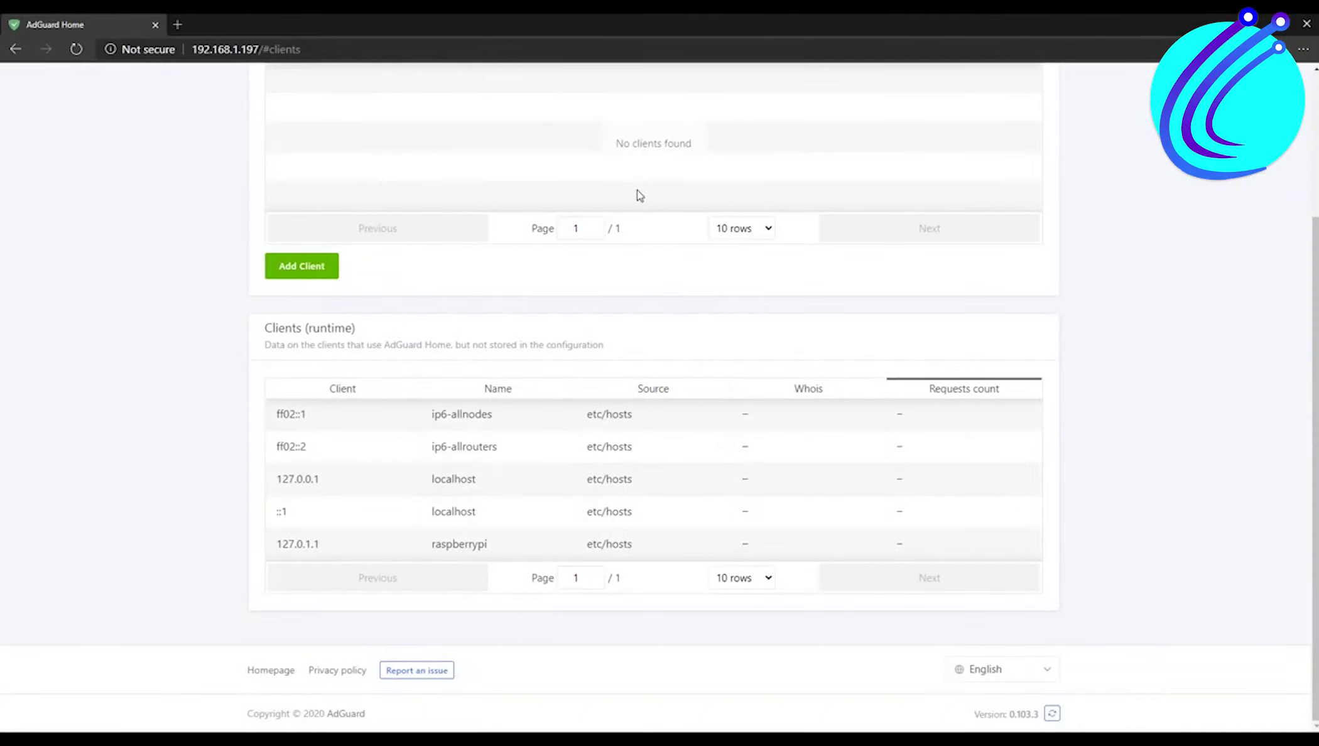
scroll(637, 194, up, 5)
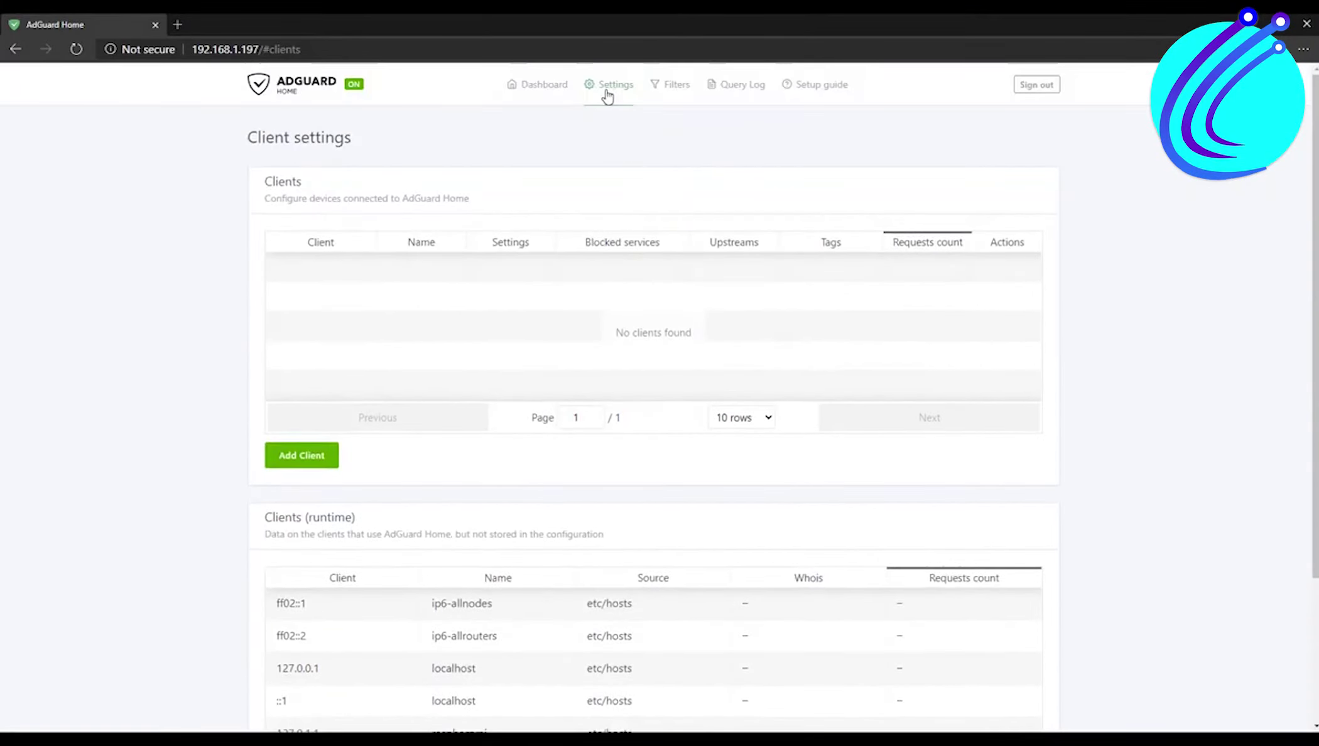
mouse_move(605, 95)
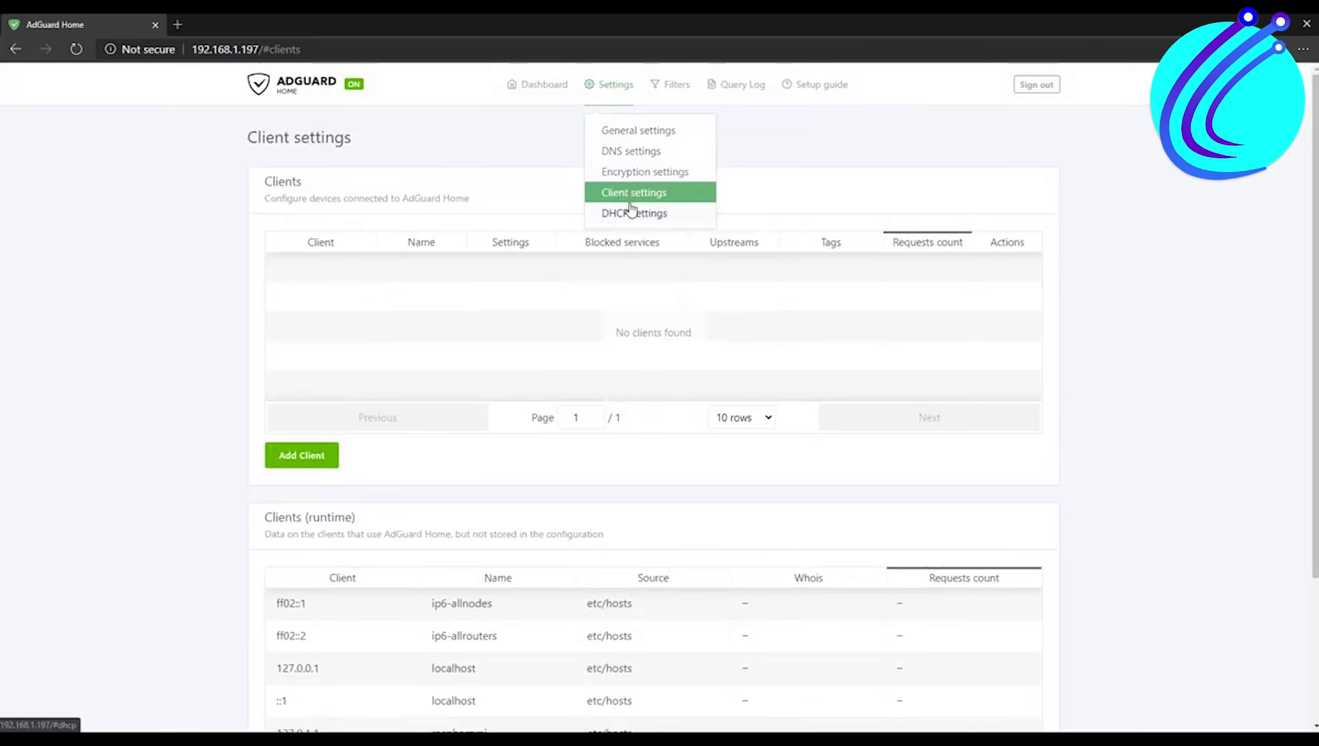
click(624, 132)
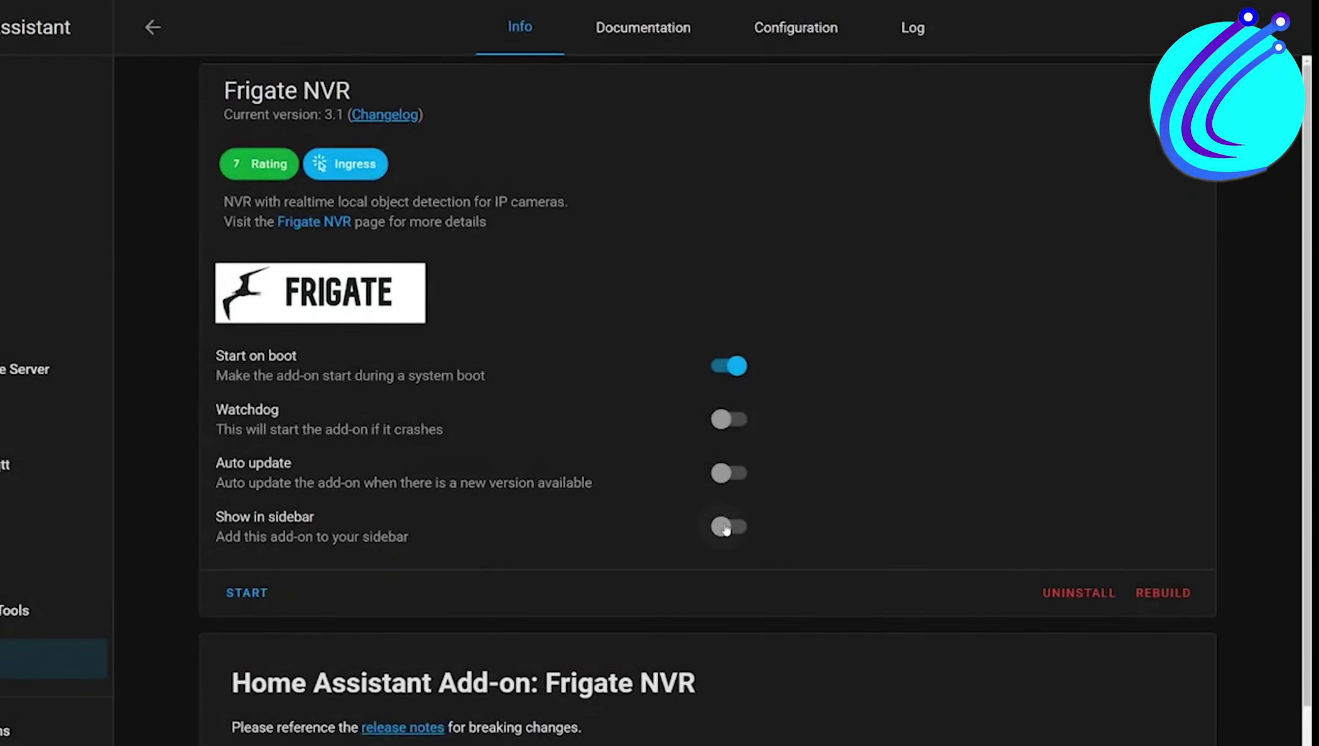
Start the Frigate NVR install and paste the copied HACS install command into the terminal
click(726, 530)
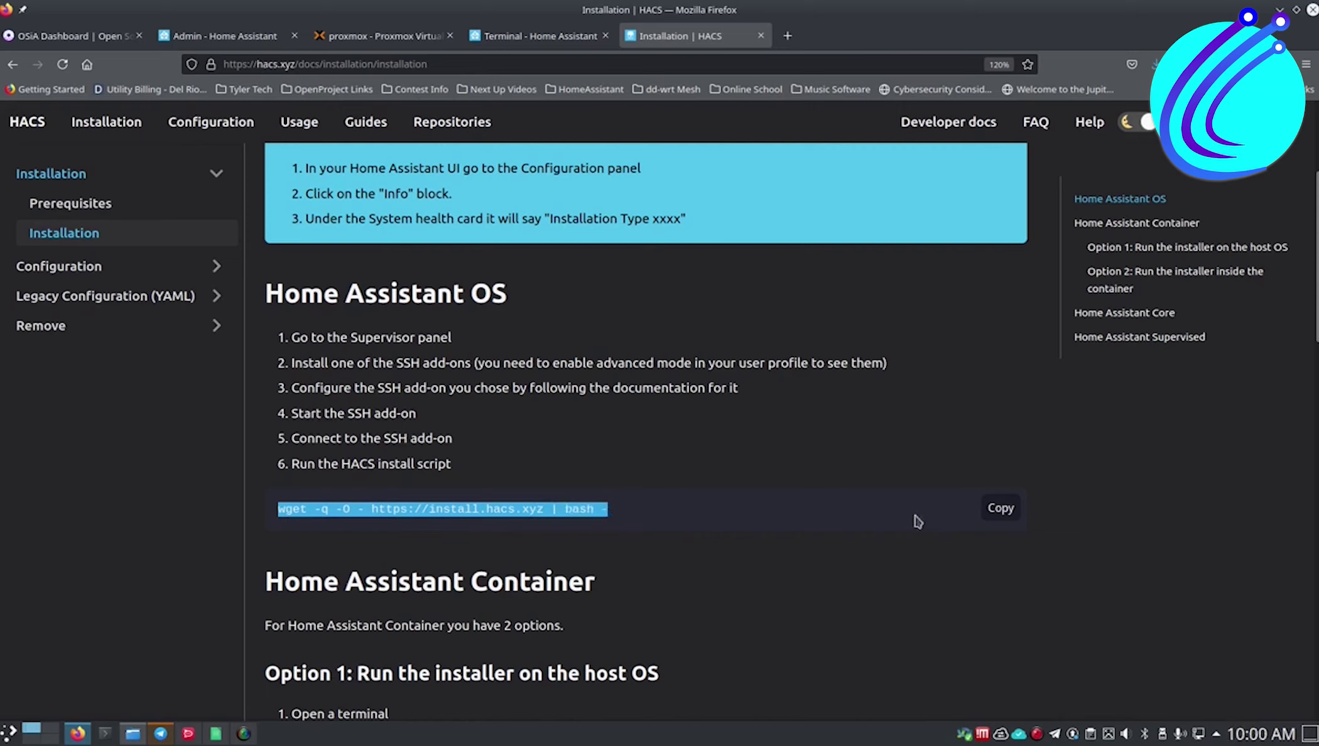
click(1003, 510)
click(545, 39)
right_click(347, 150)
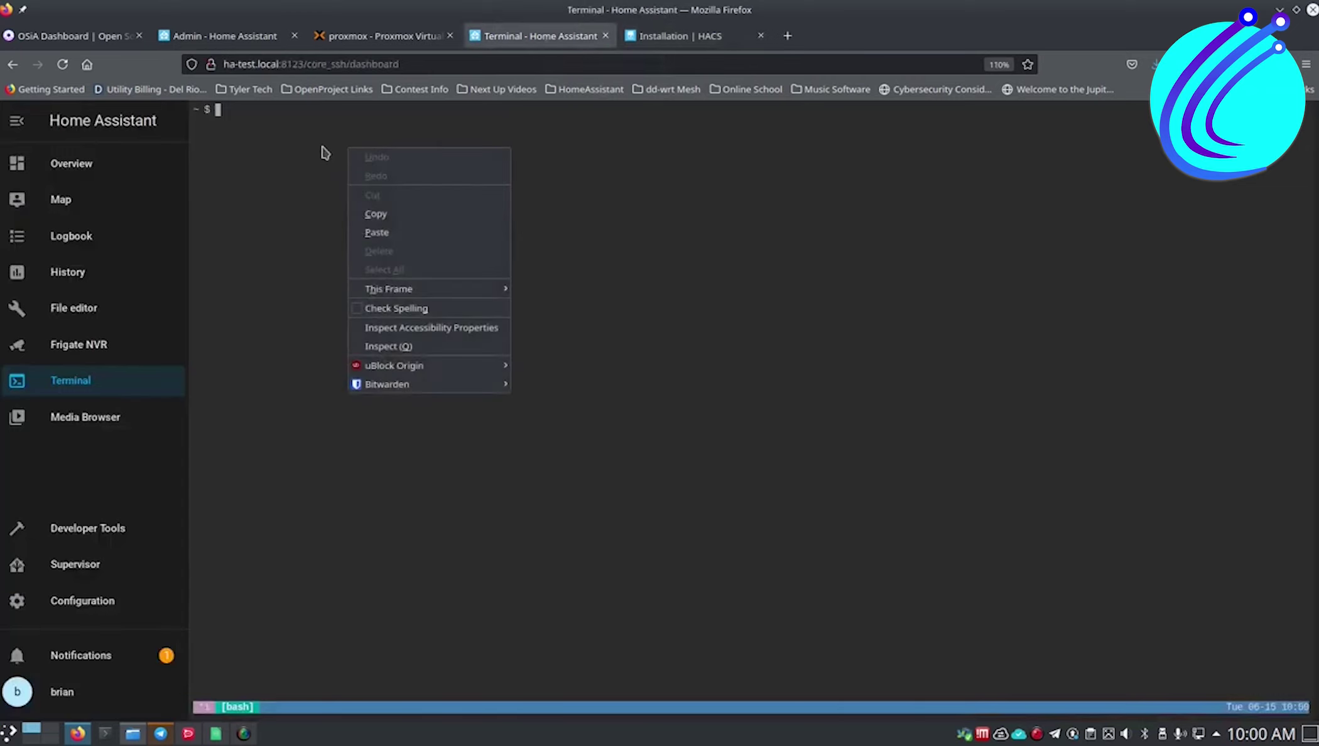
click(377, 233)
Open the Supervisor System page and select the path part of the page URL
click(144, 561)
click(904, 126)
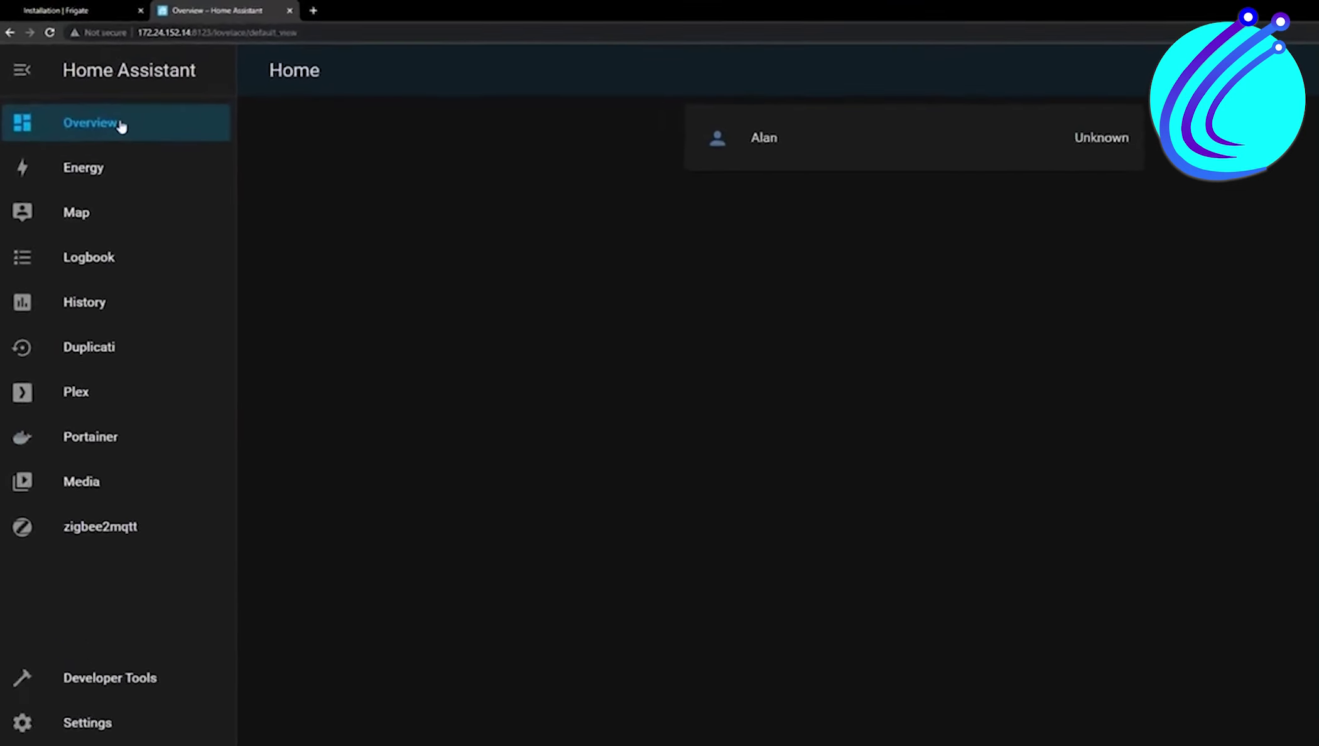
drag(207, 35, 322, 35)
Load Frigate on port 5000 and start playing the BACKCAM garden camera feed
text(5000)
key(Return)
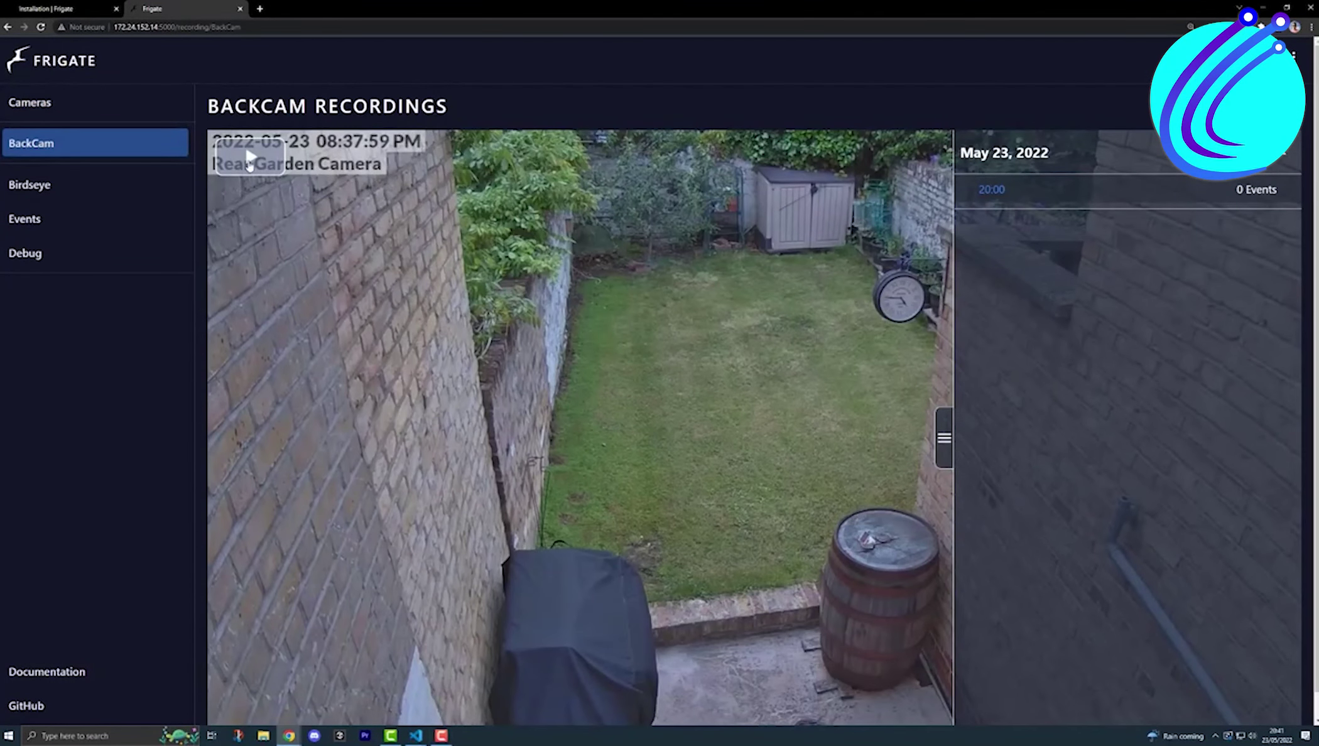
click(250, 159)
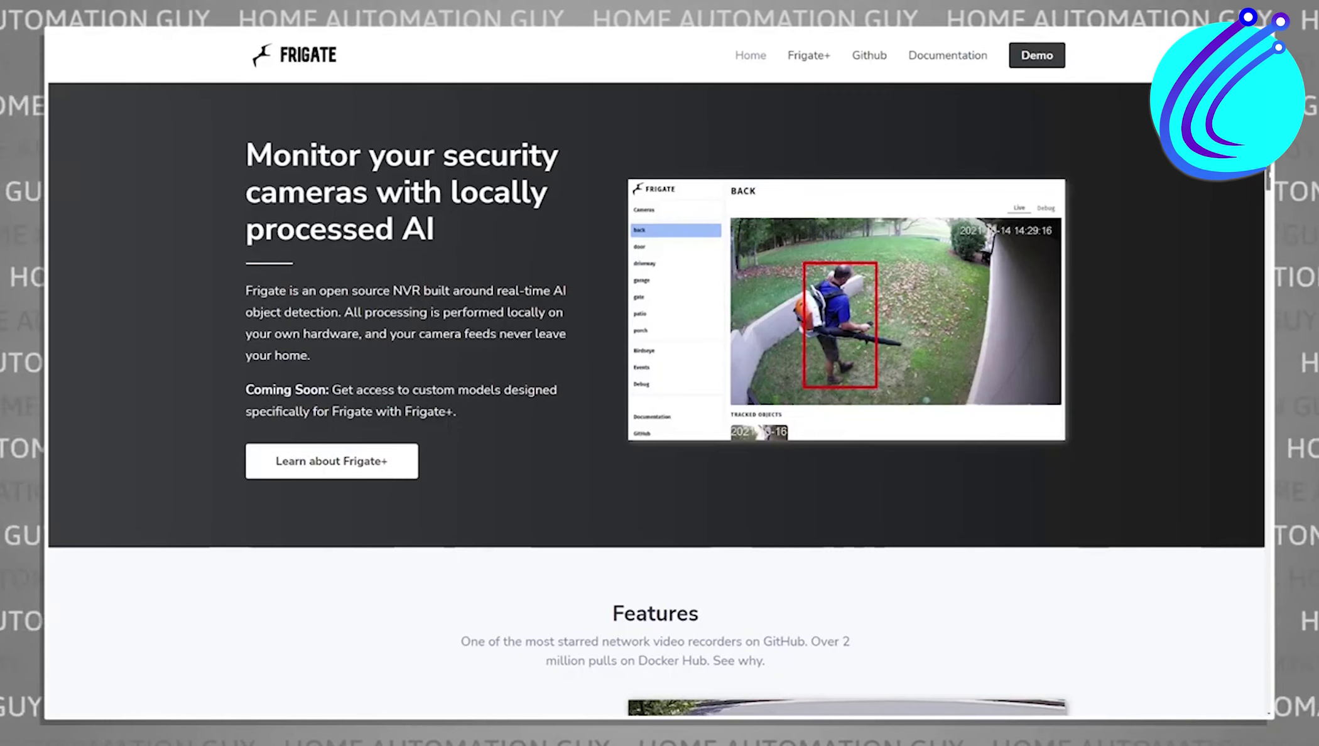
Scroll the Frigate website to Features, then bring up the Frigate camera list
scroll(657, 402, down, 6)
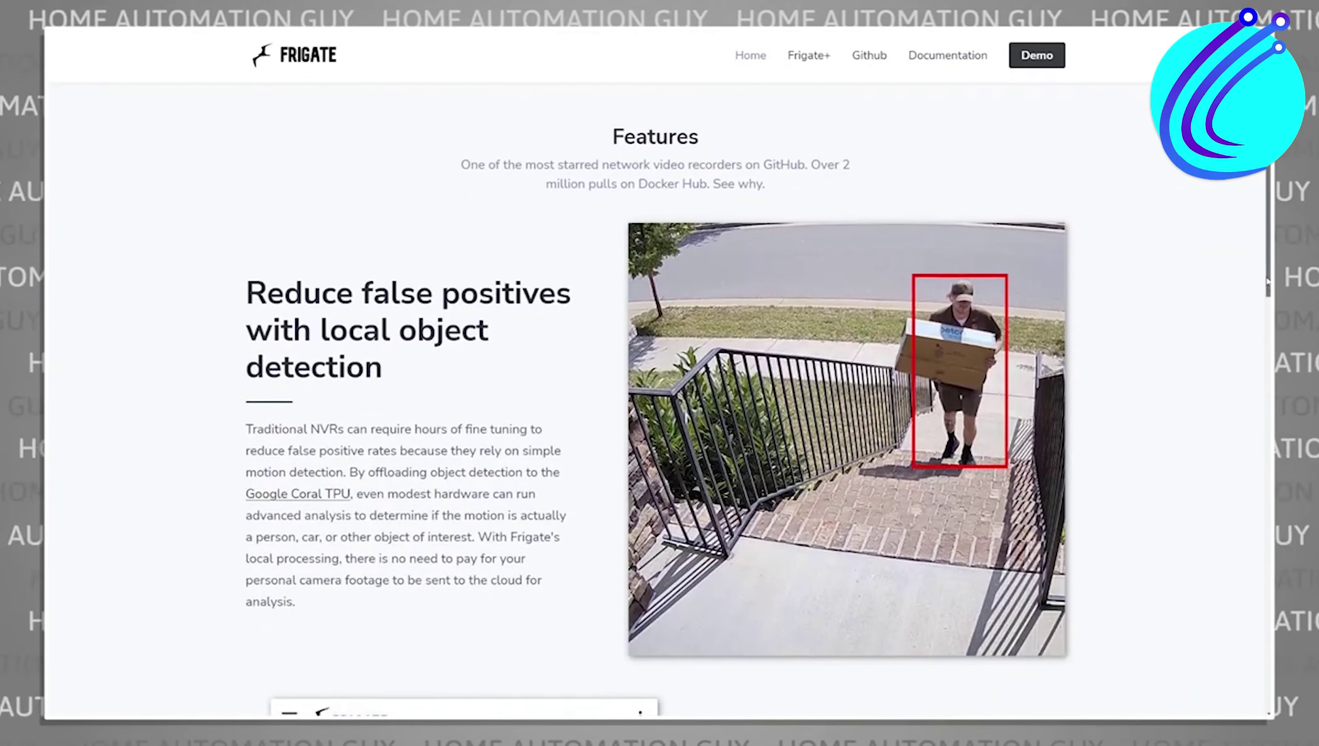
scroll(656, 402, down, 3)
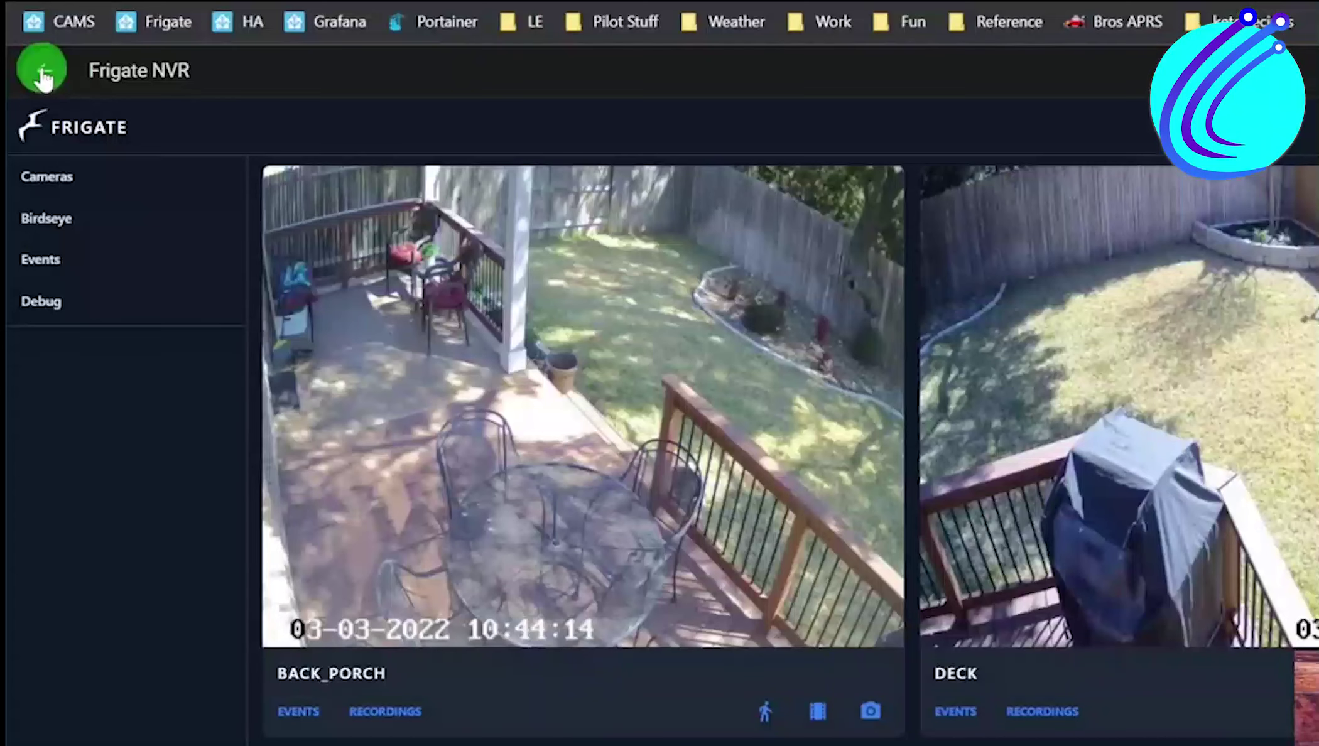
click(227, 315)
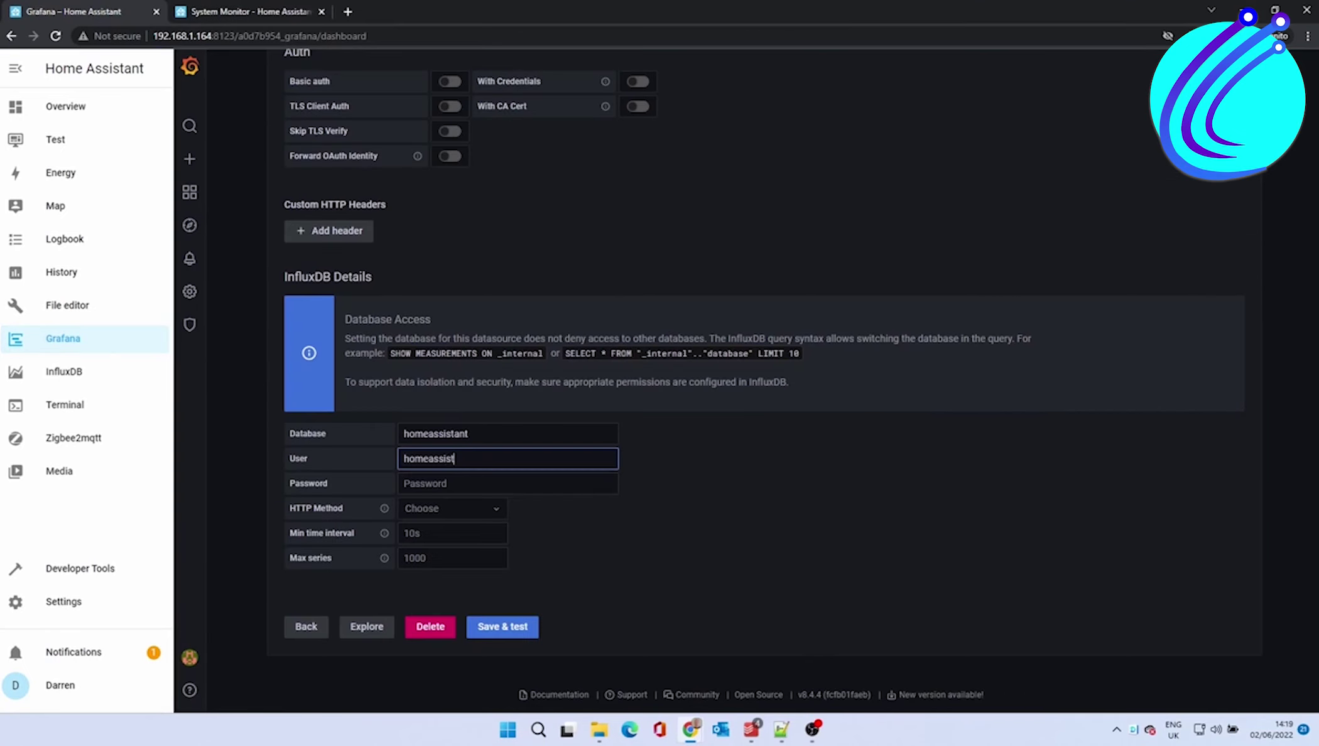
Open the InfluxDB web UI and select the influxdb YAML snippet in its documentation
click(508, 483)
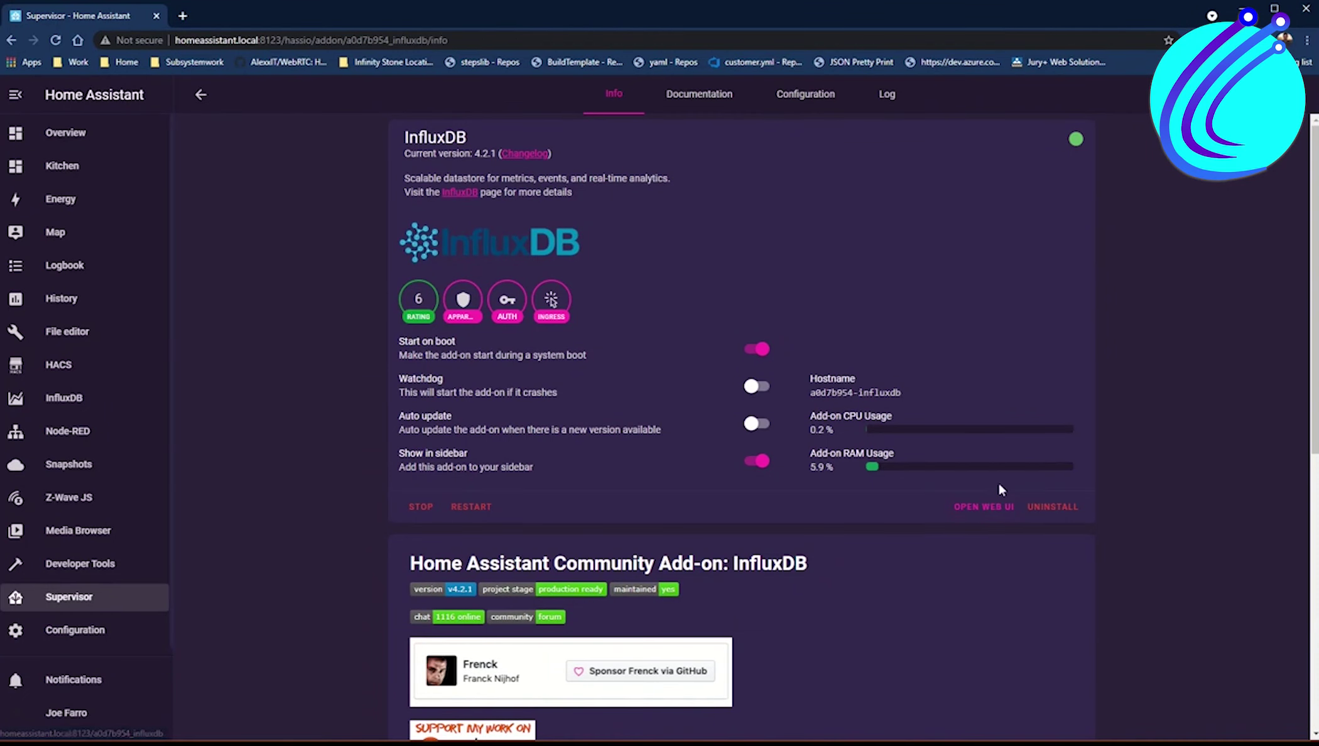
click(984, 507)
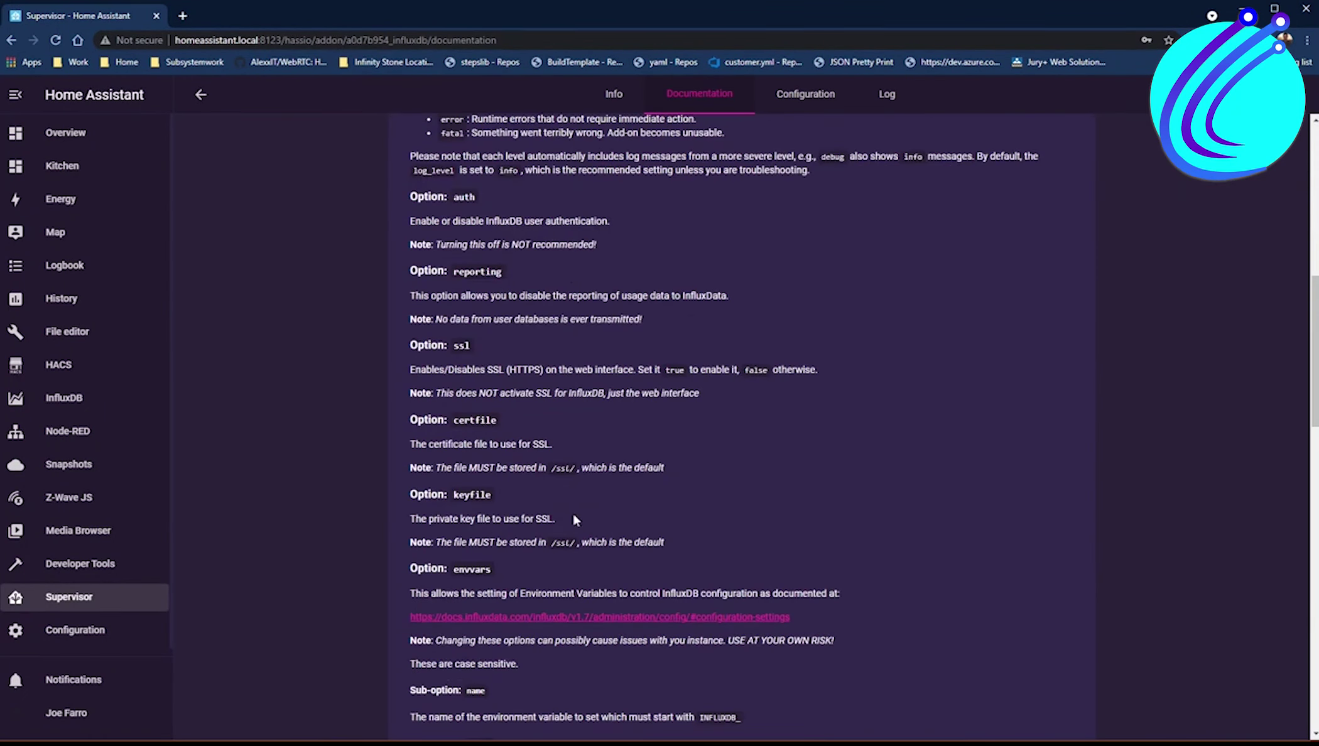
scroll(573, 517, down, 12)
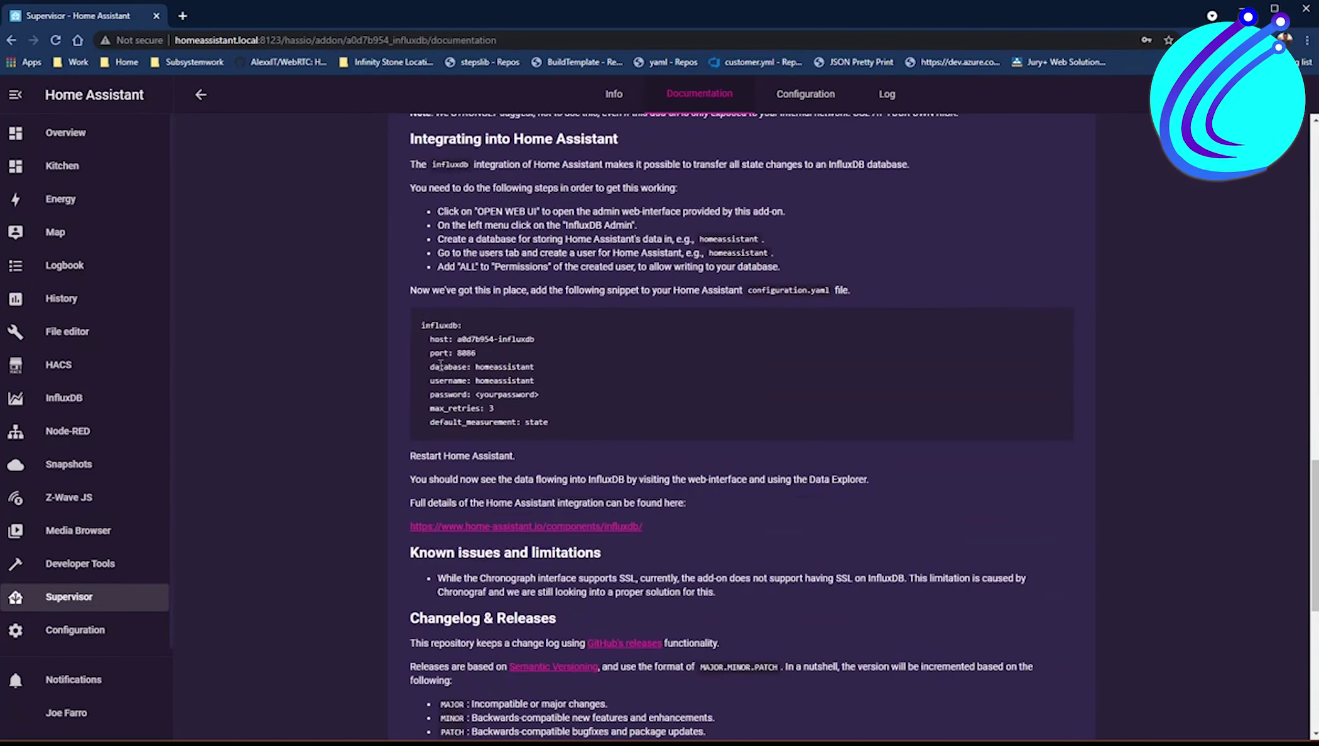
drag(422, 325, 565, 426)
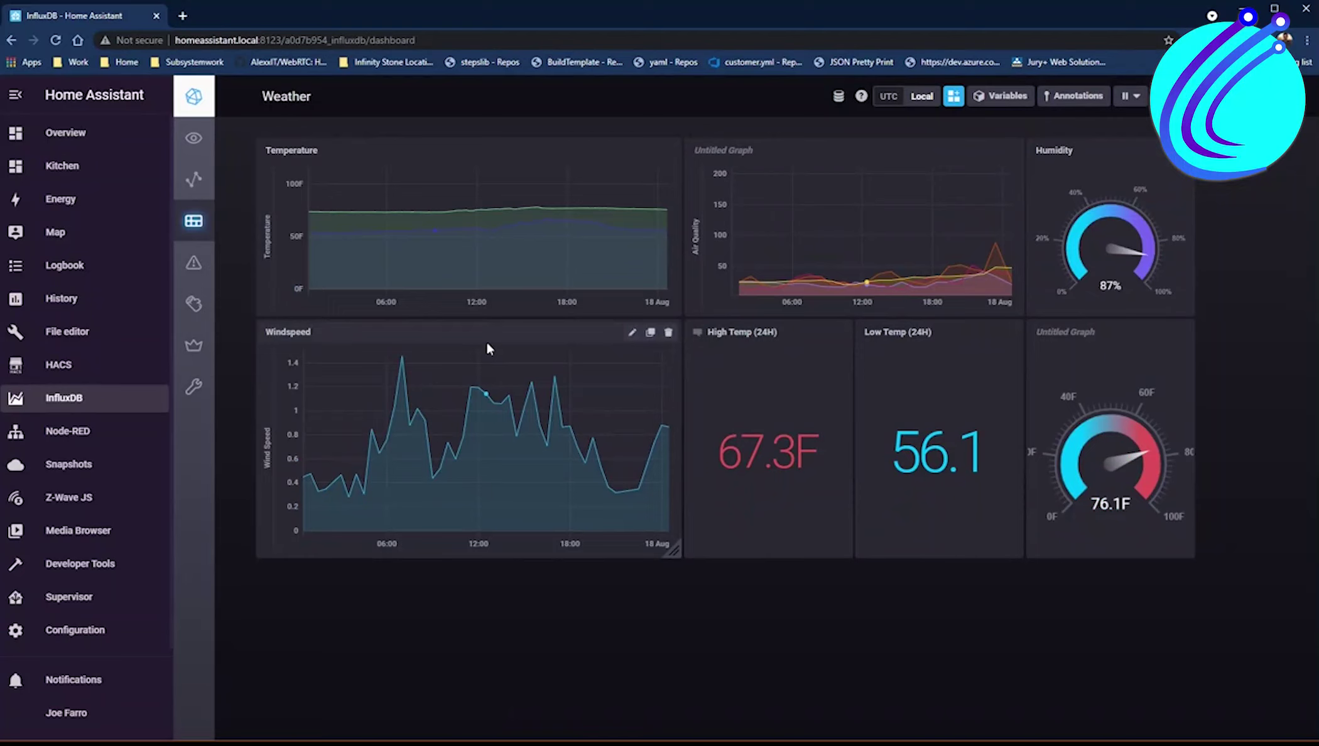
Replace the Wind Speed chart's Max value in Line Controls with 20
mouse_move(473, 374)
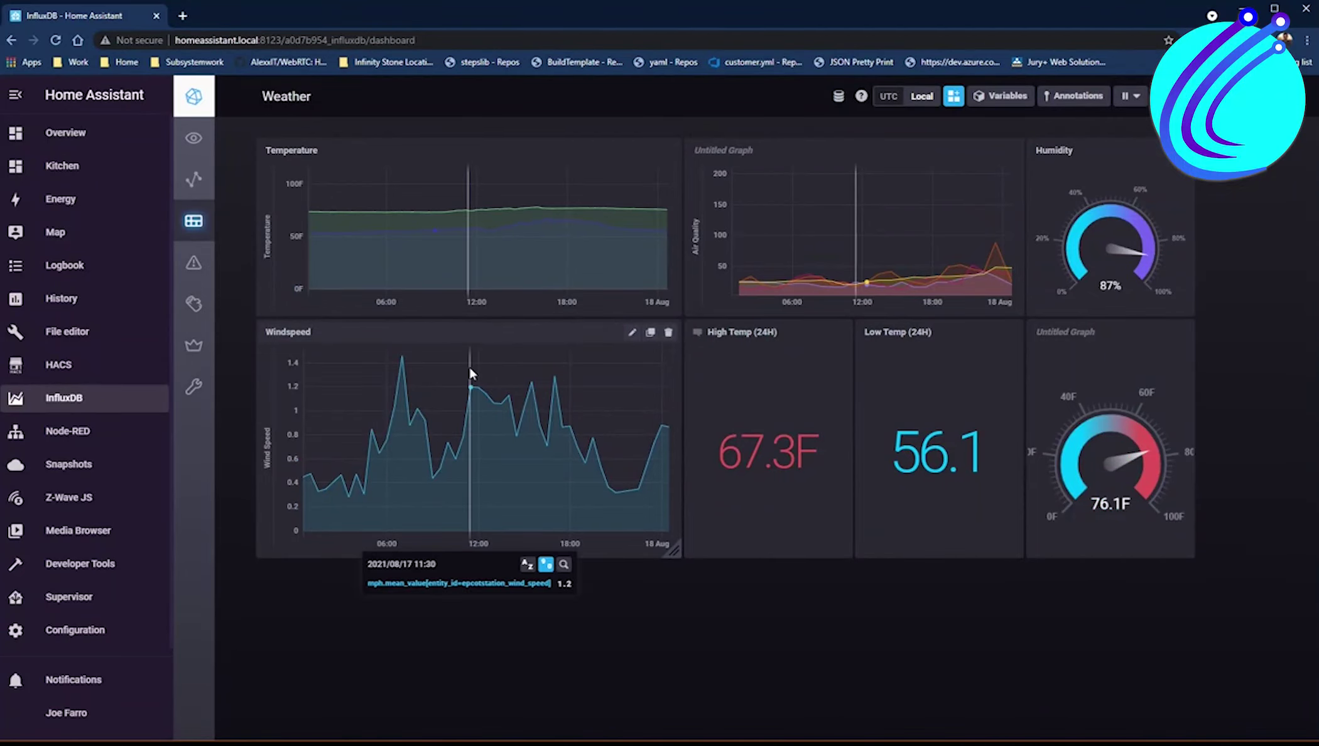
mouse_move(450, 258)
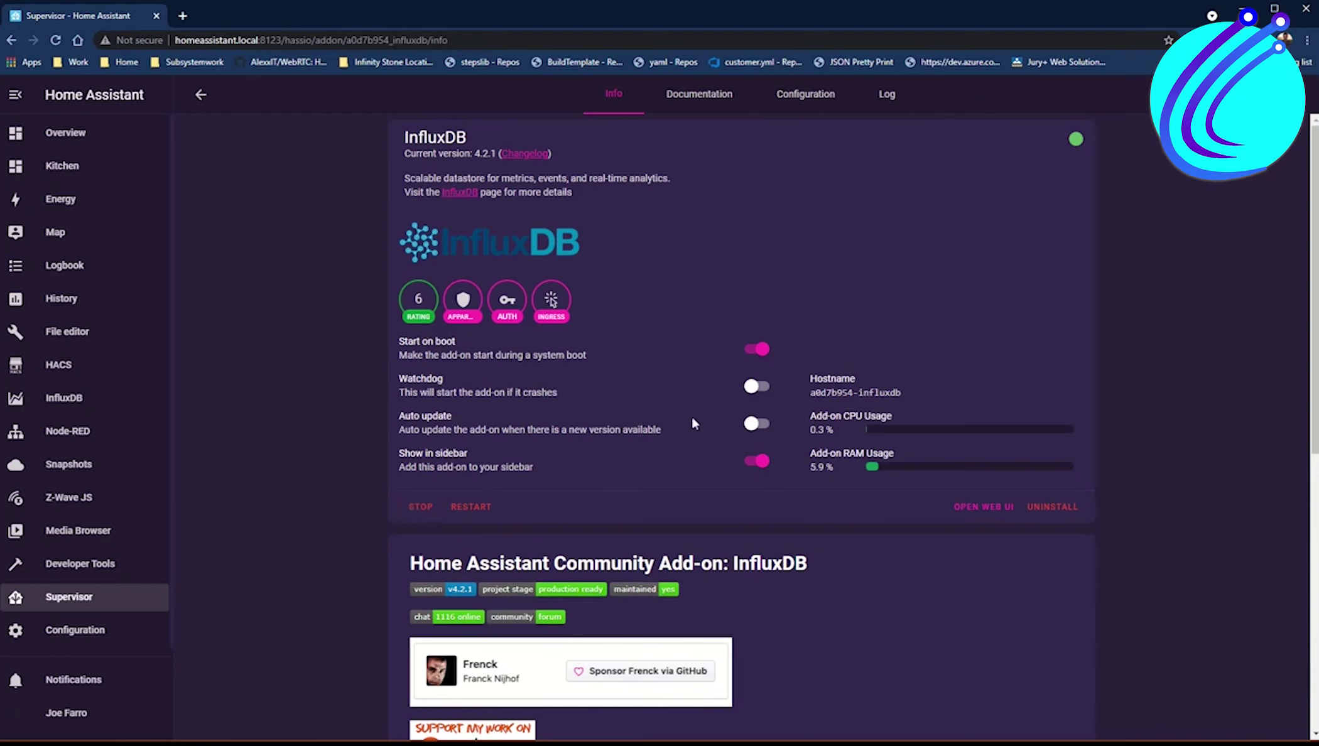
click(822, 99)
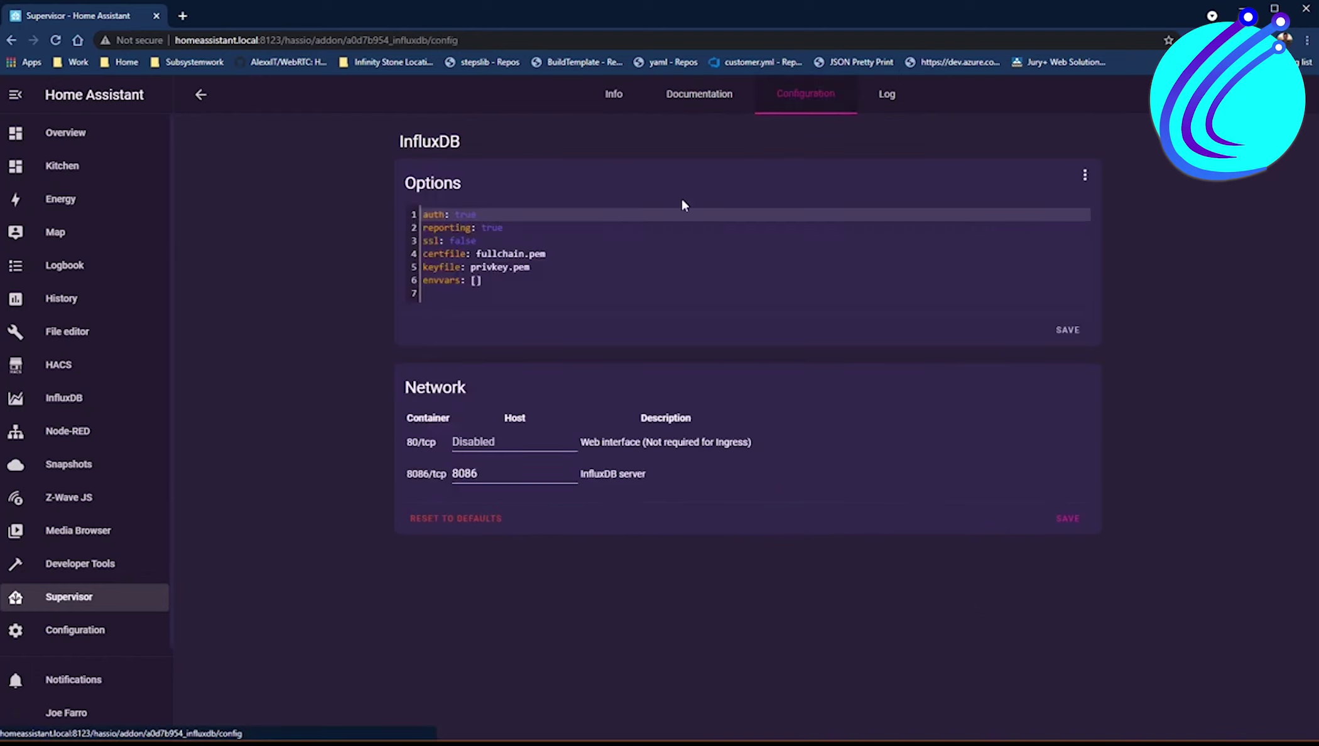
double_click(457, 243)
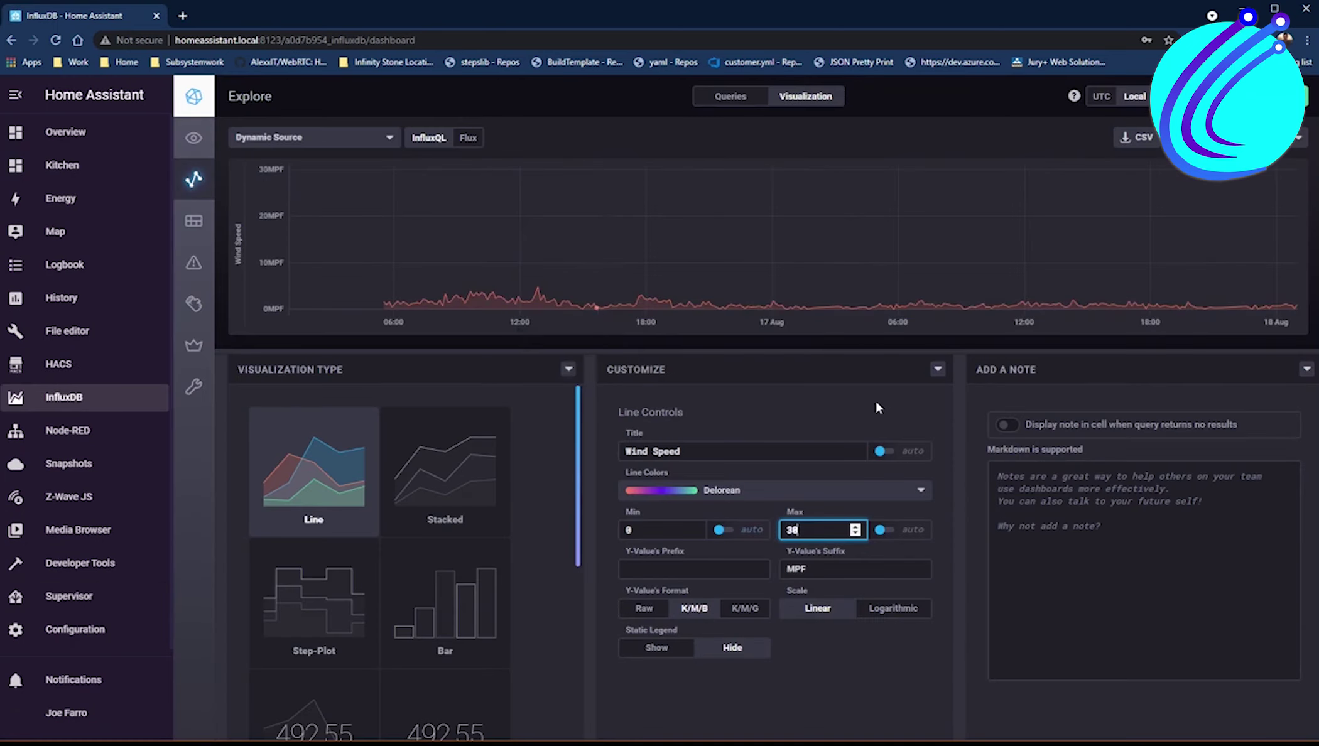
key(BackSpace)
key(BackSpace)
text(20)
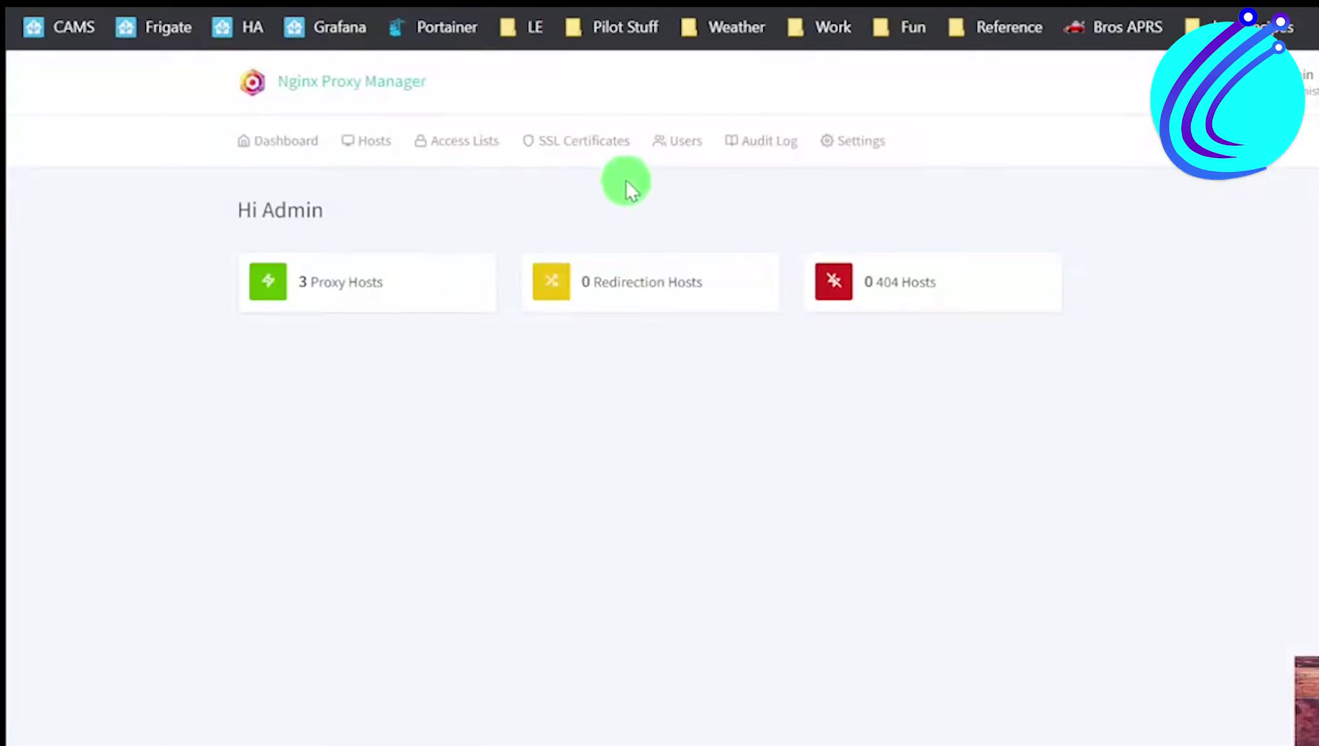
Check the SSL Certificates list, then return to the dashboard showing the host counts
click(562, 143)
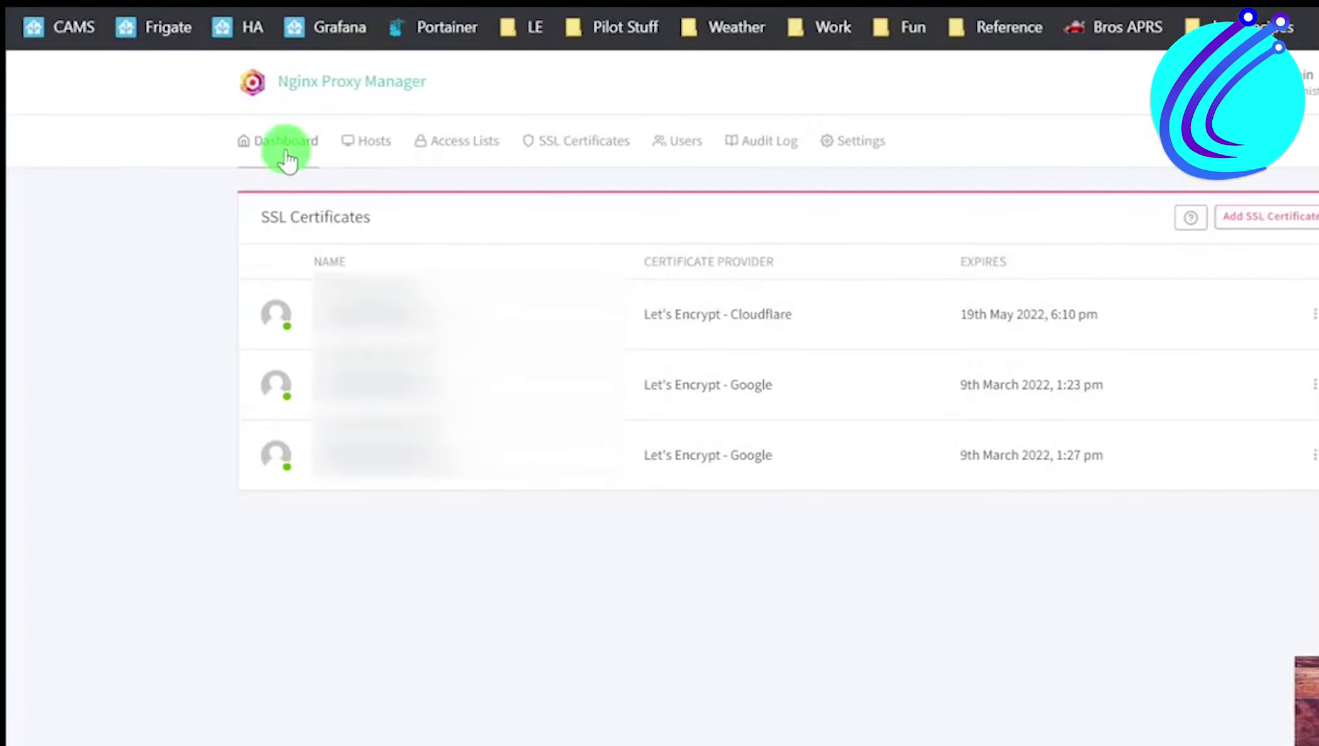
click(284, 153)
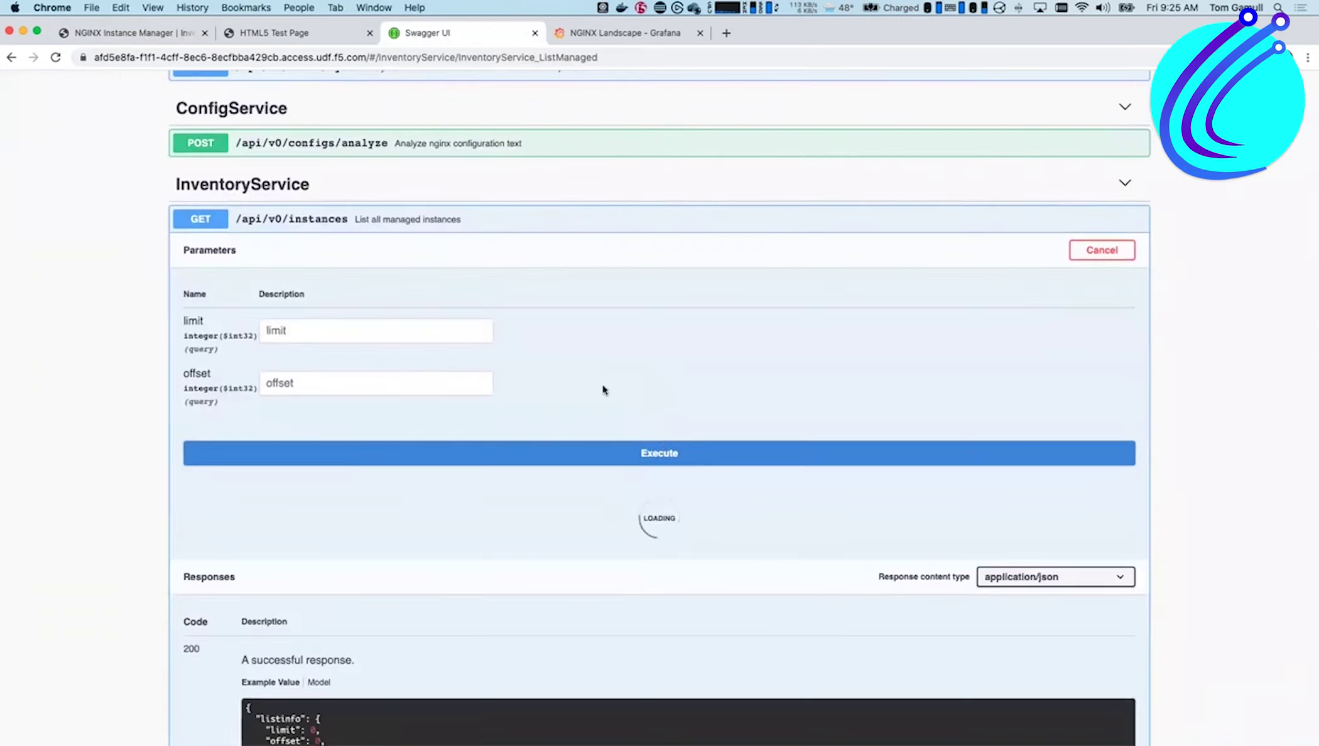
Scroll down through the page and open the list of proxy hosts
scroll(593, 377, down, 5)
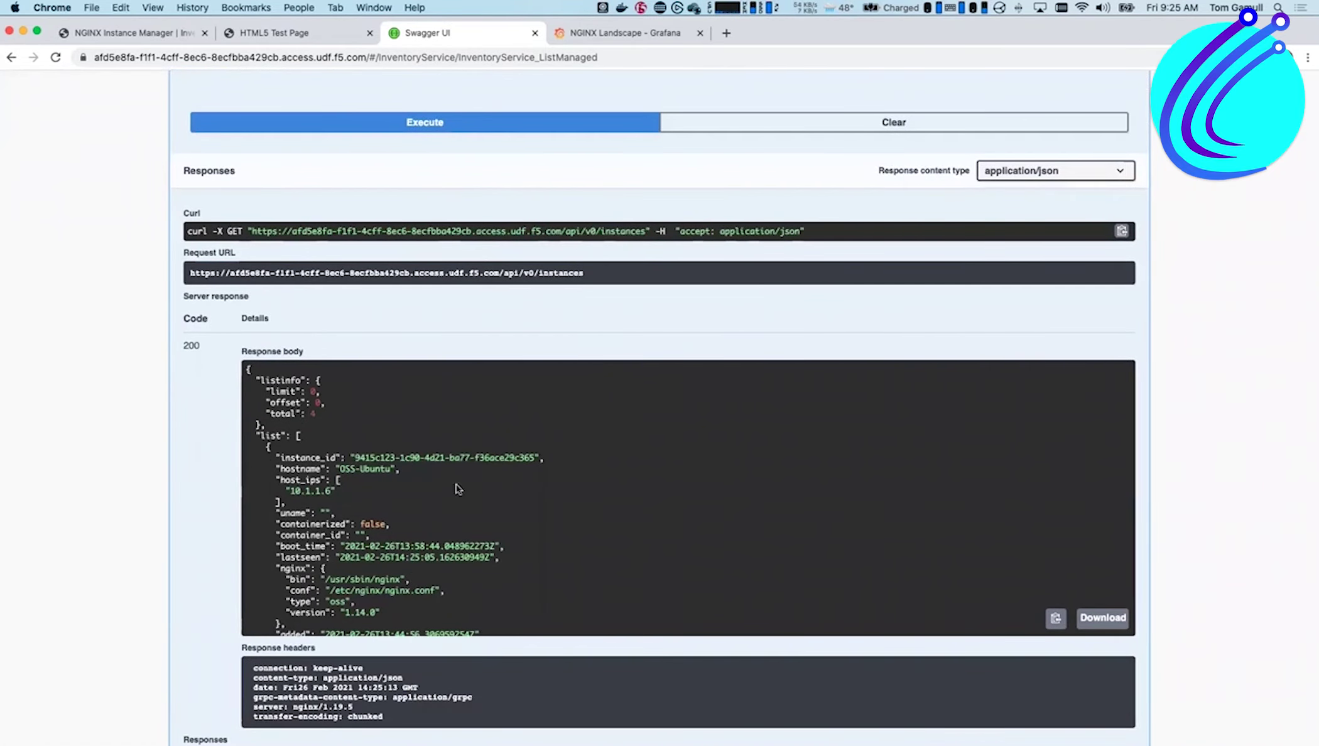
scroll(457, 489, down, 5)
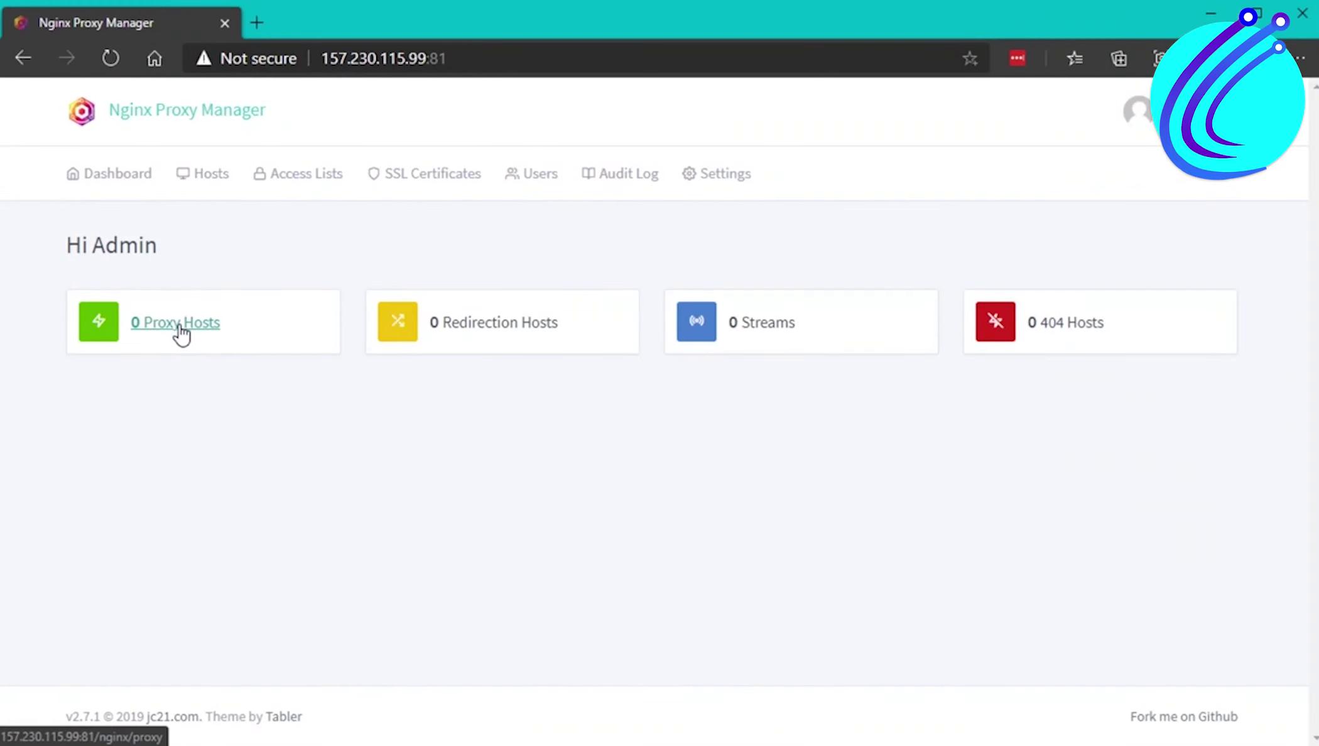
click(179, 333)
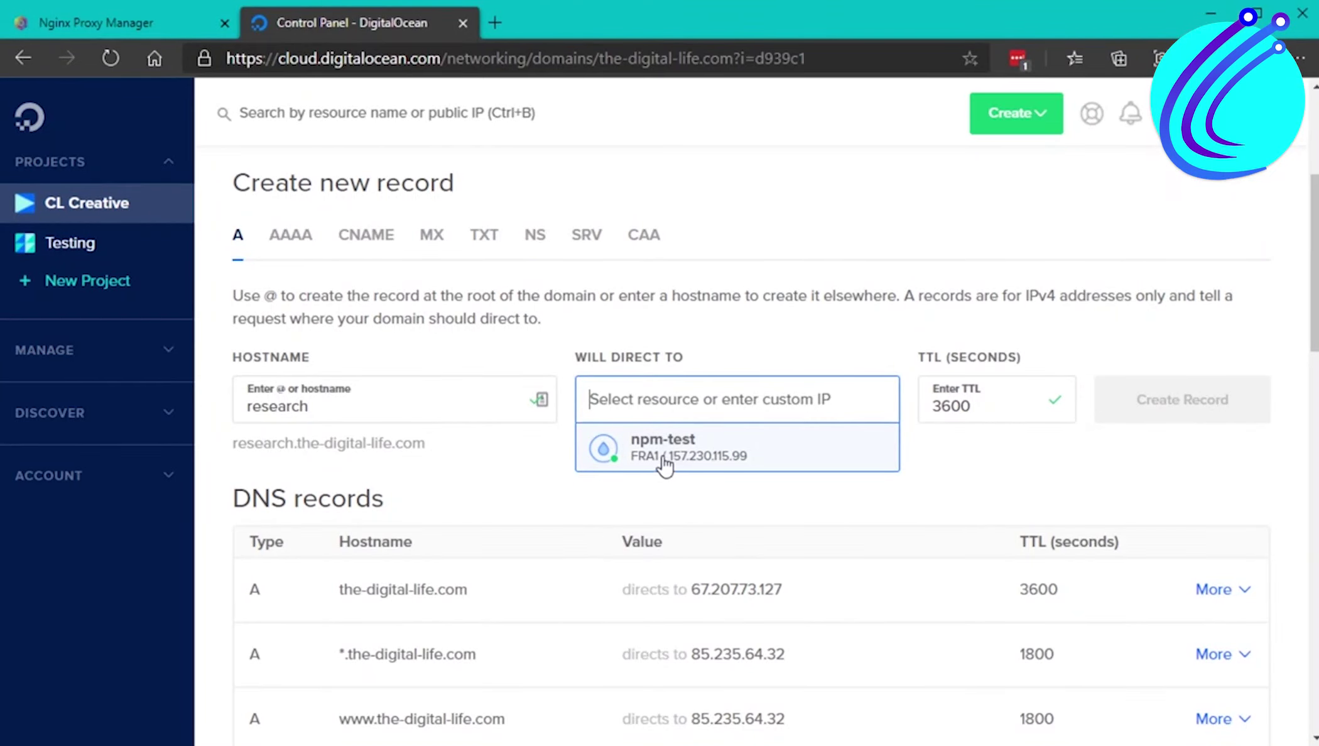
Direct the research A record to the npm-test droplet at 157.230.115.99
click(1151, 406)
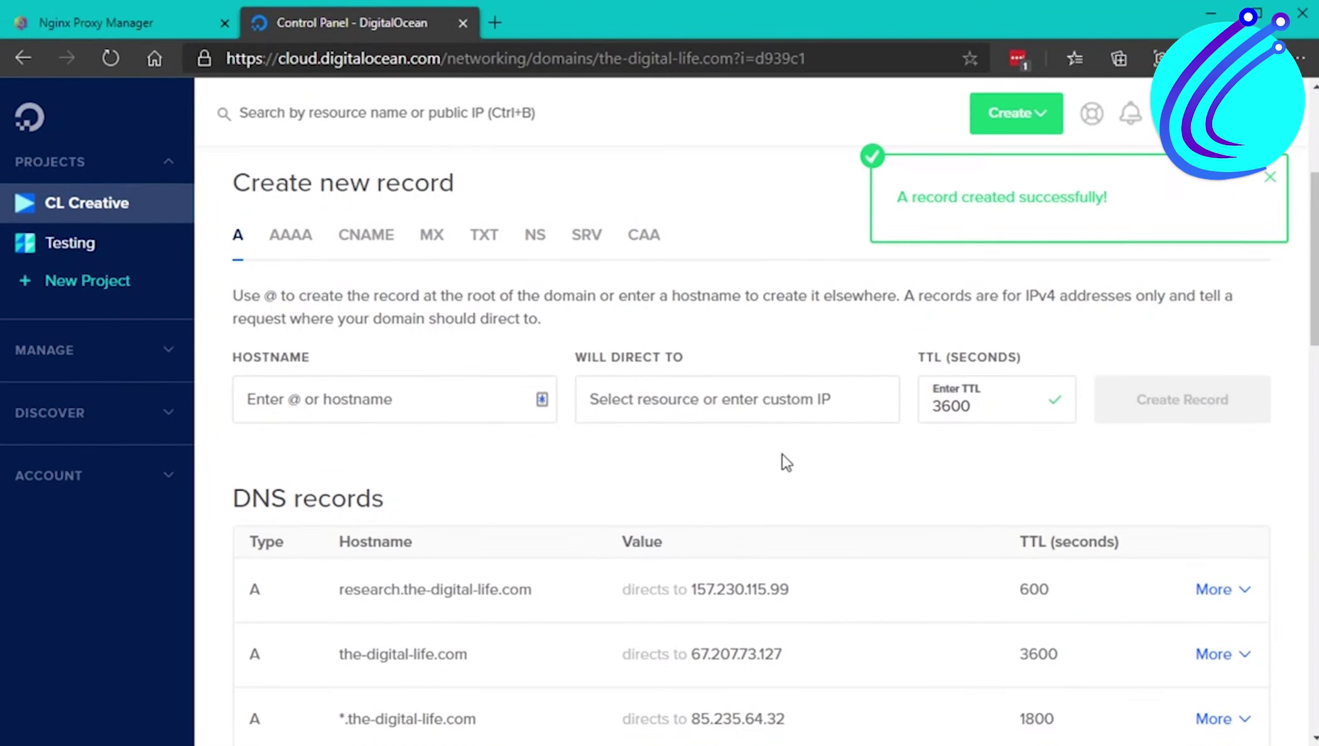